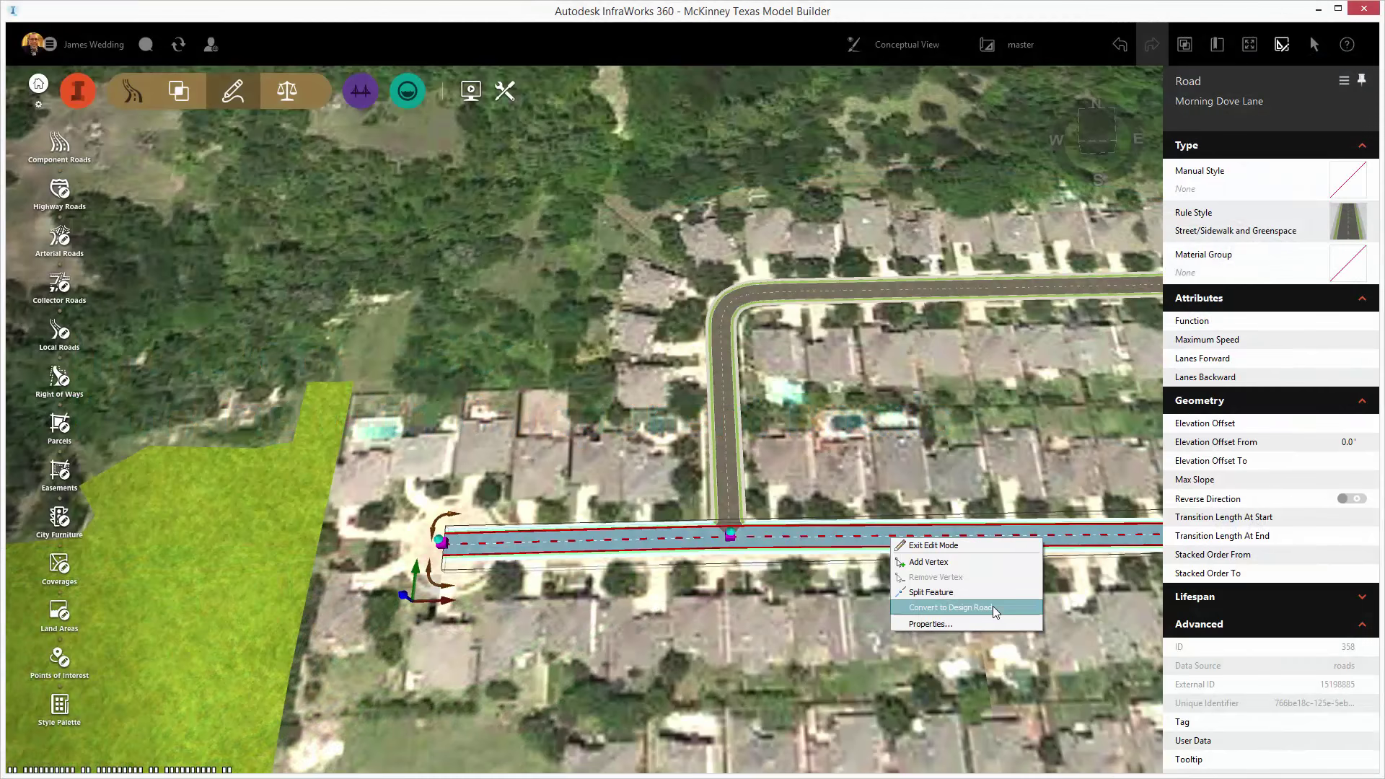
Convert Morning Dove Lane to a design road, then to a Two Lanes component road
left_click(992, 606)
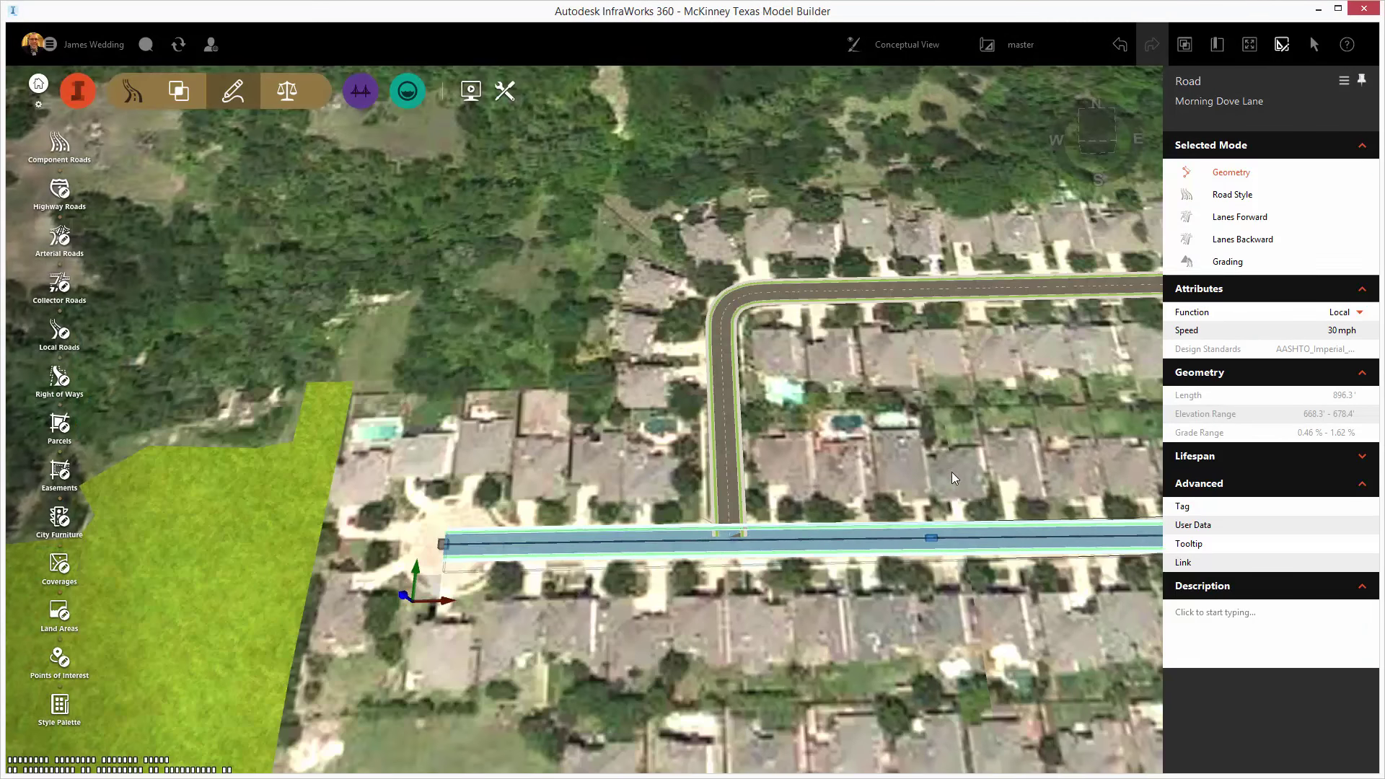
middle_click_drag(951, 472, 743, 419, "shift")
right_click(743, 419)
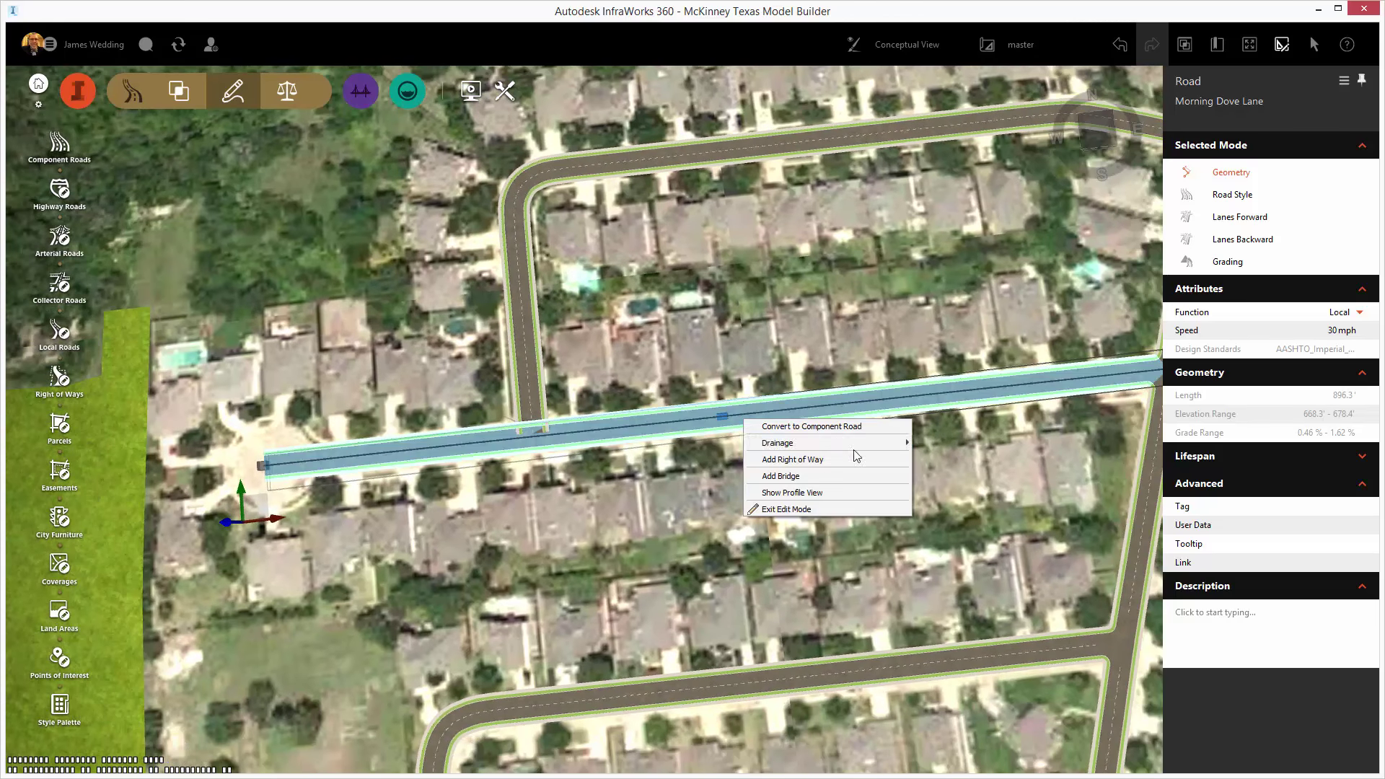
left_click(815, 426)
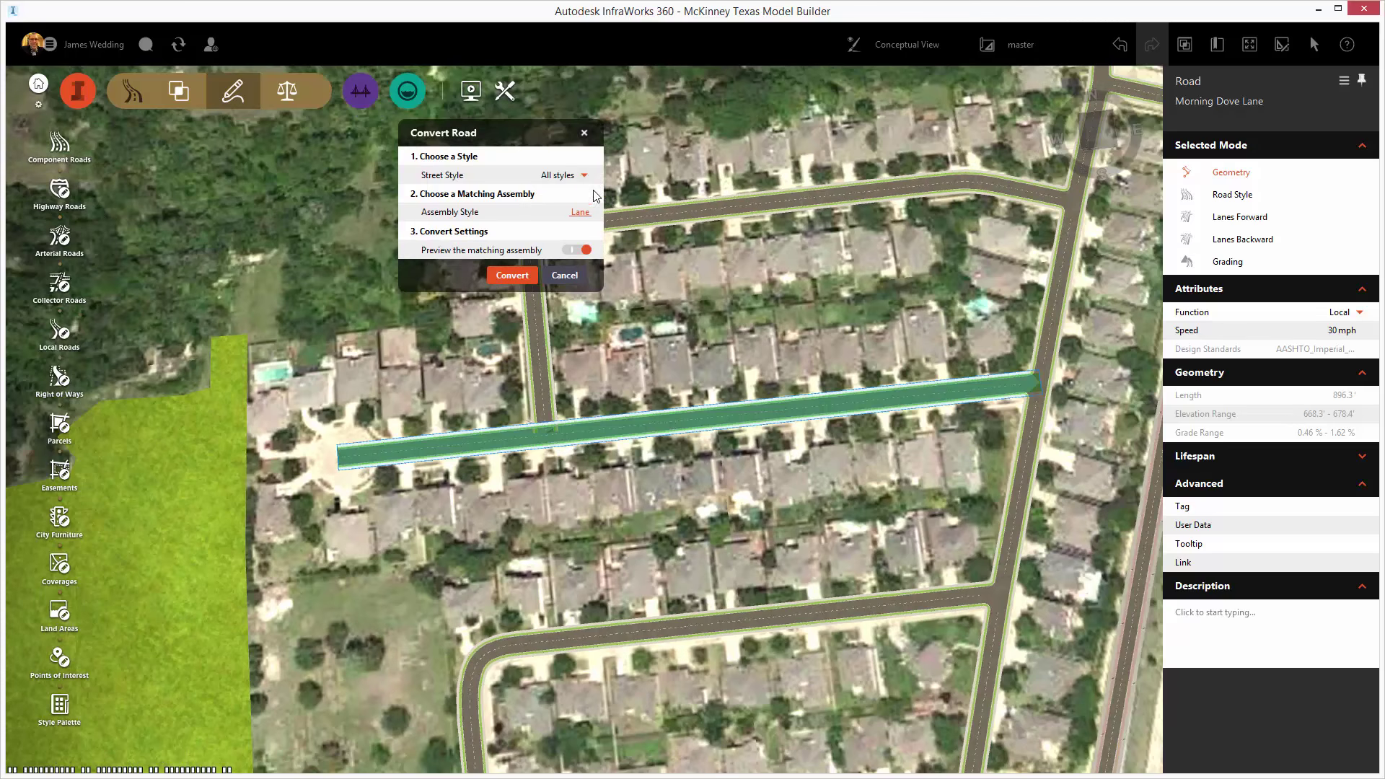
left_click(582, 214)
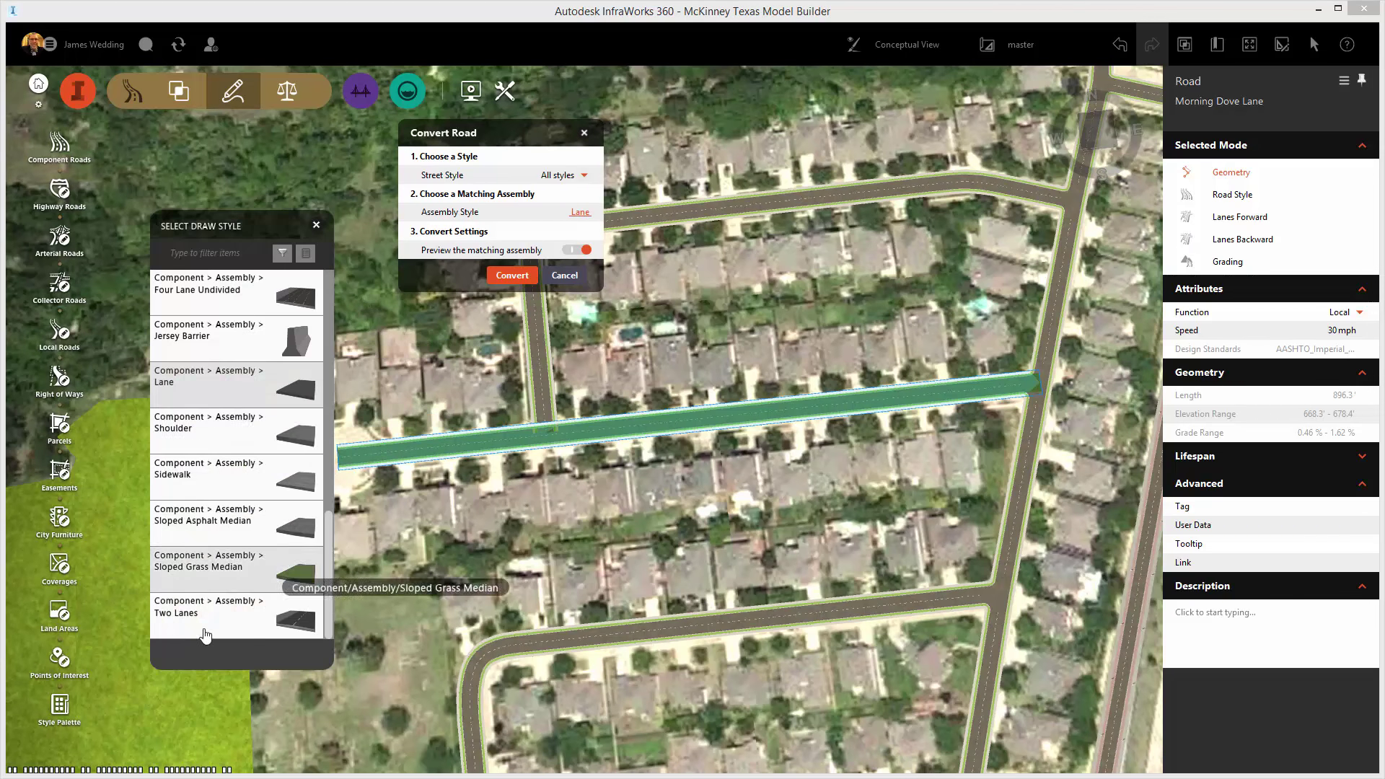
left_click(231, 613)
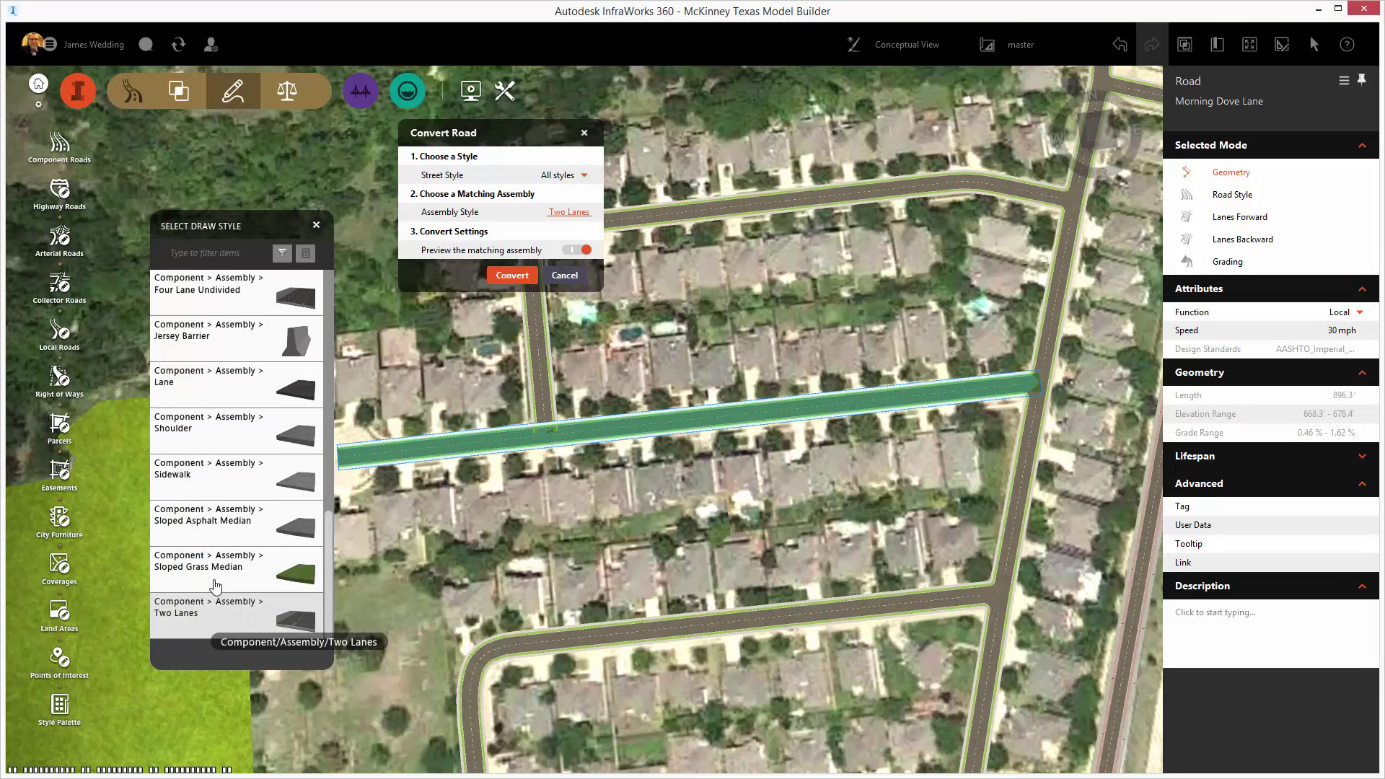
left_click(513, 274)
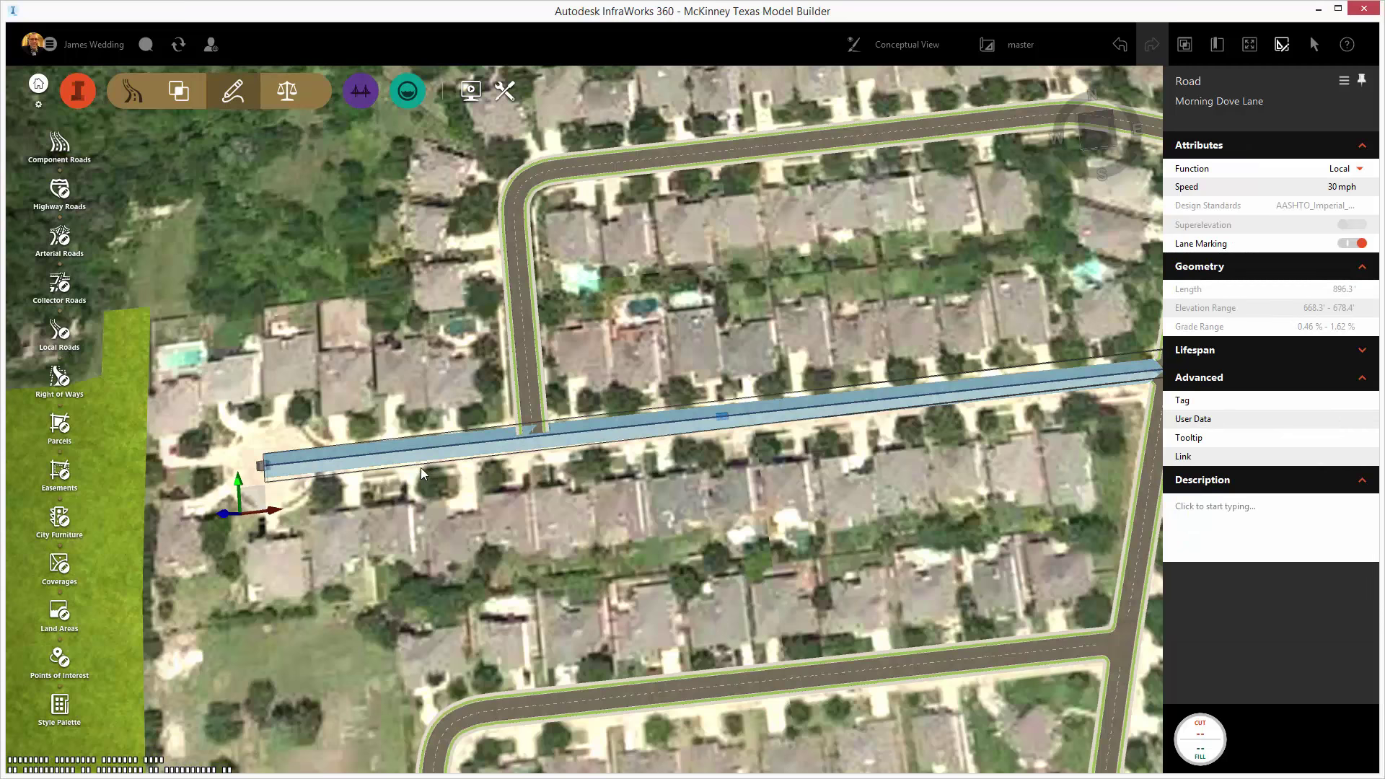
Pull Chukar Drive's end grip back so it stops short of Morning Dove Lane
scroll(469, 448, "up", 5)
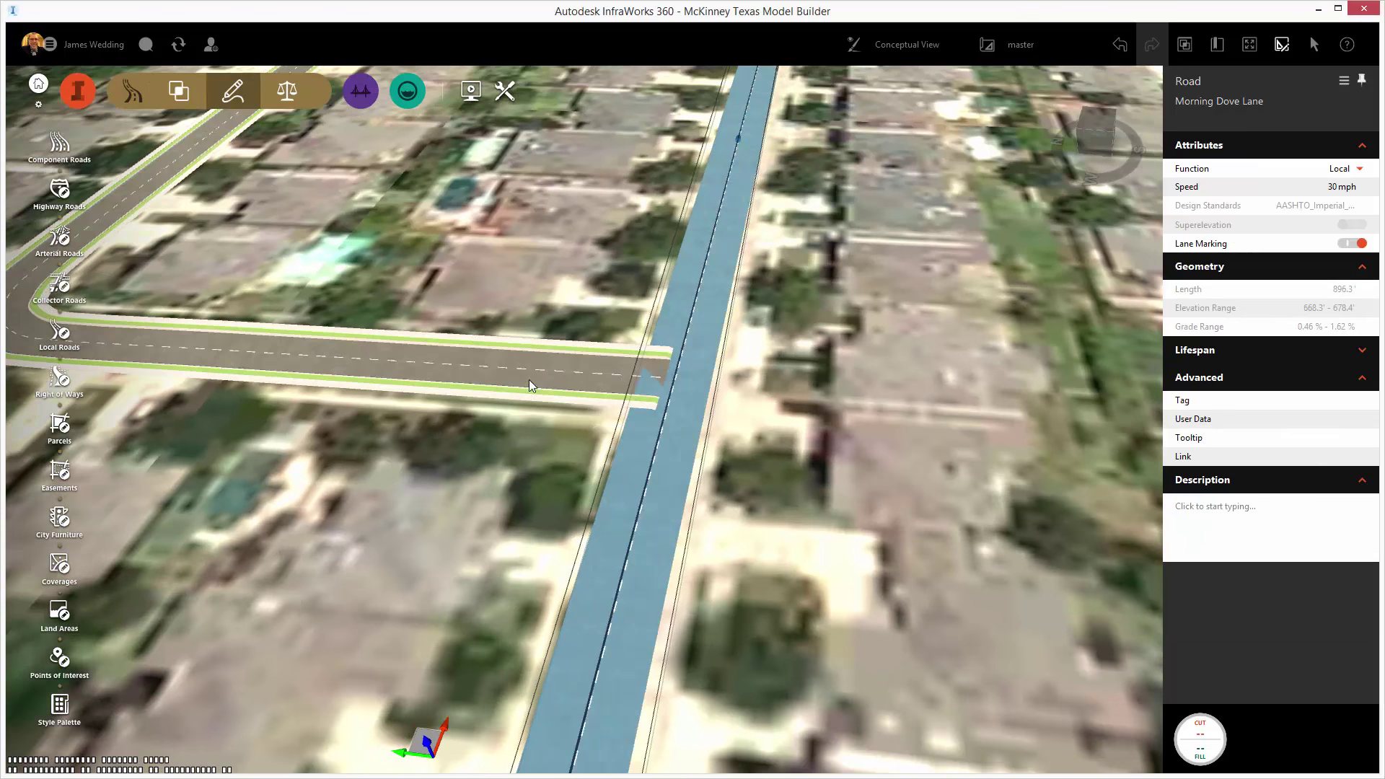
left_click(655, 384)
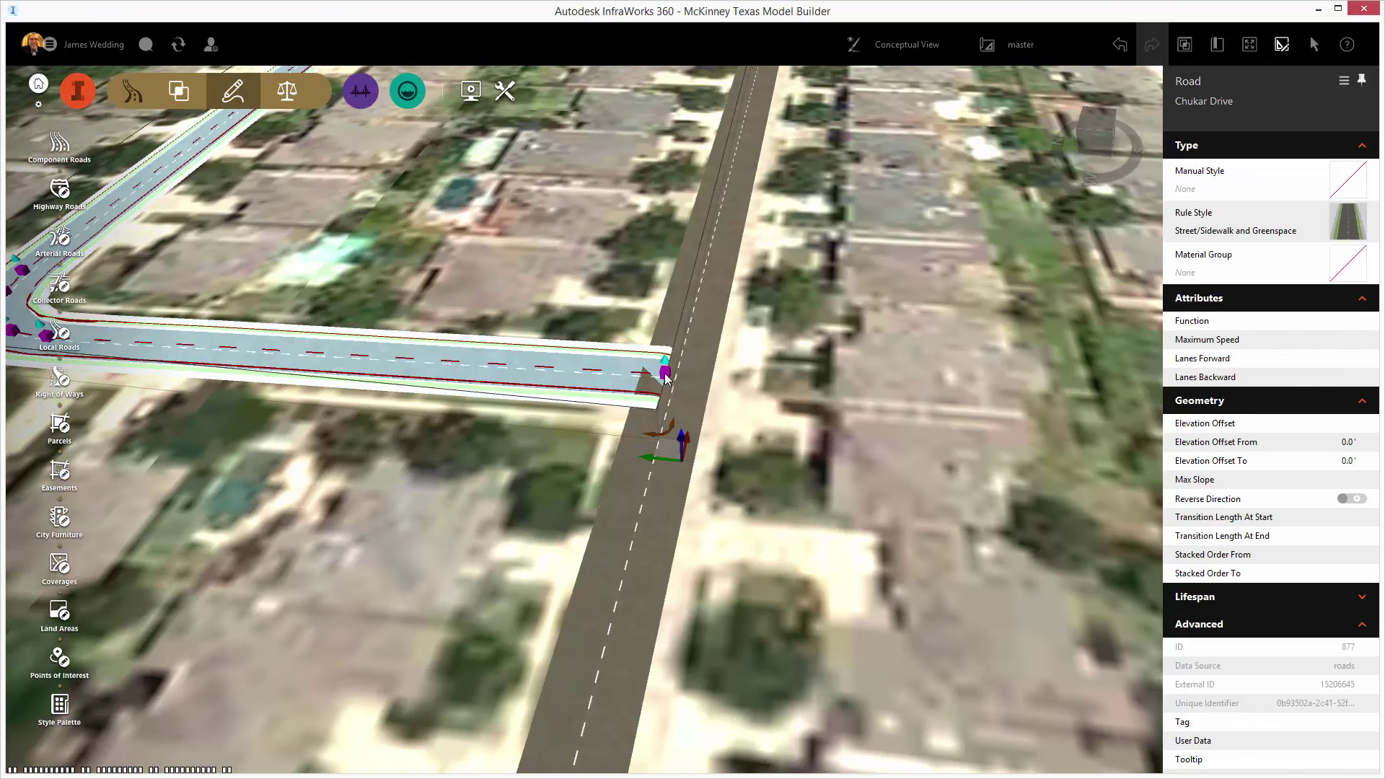
left_click_drag(655, 385, 588, 372)
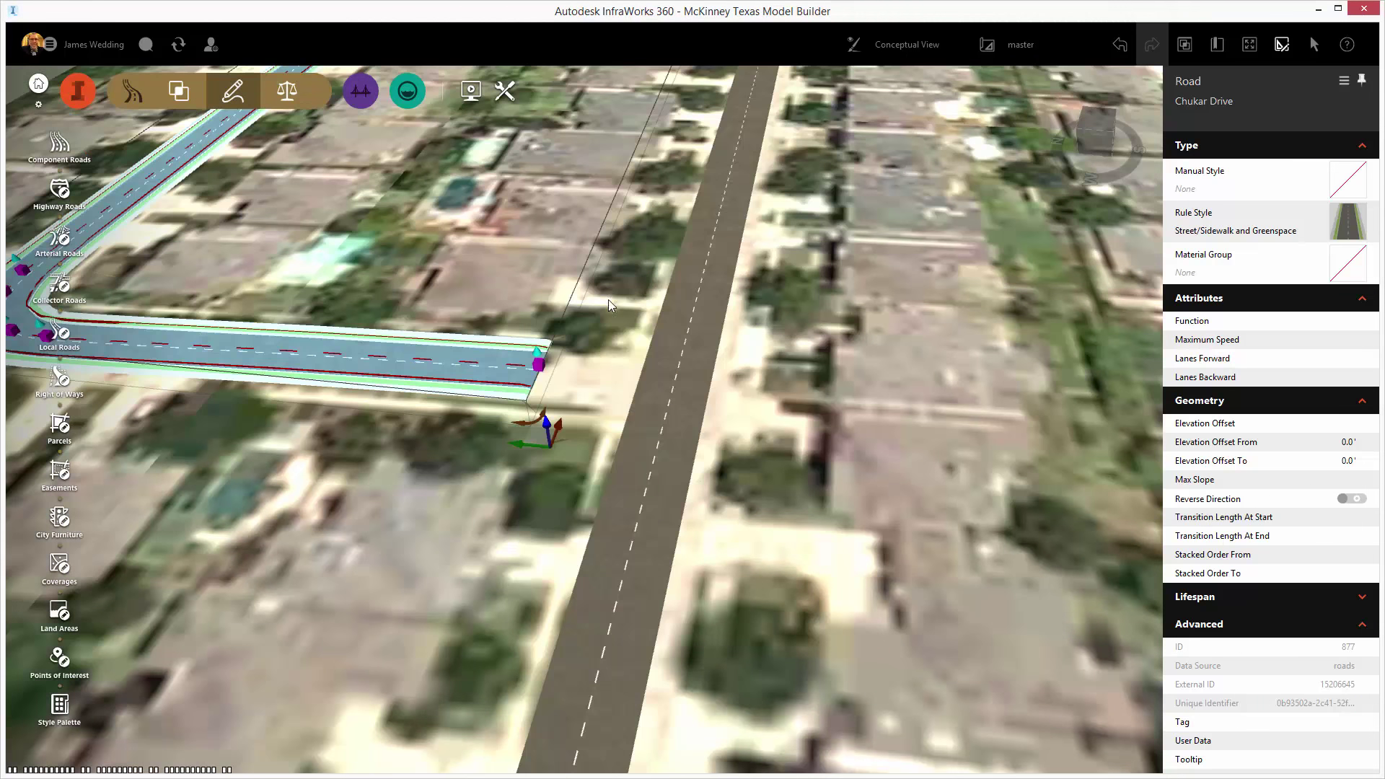
key("Escape")
Insert a Curb & Gutter component on Morning Dove Lane's right edge
scroll(669, 423, "up", 4)
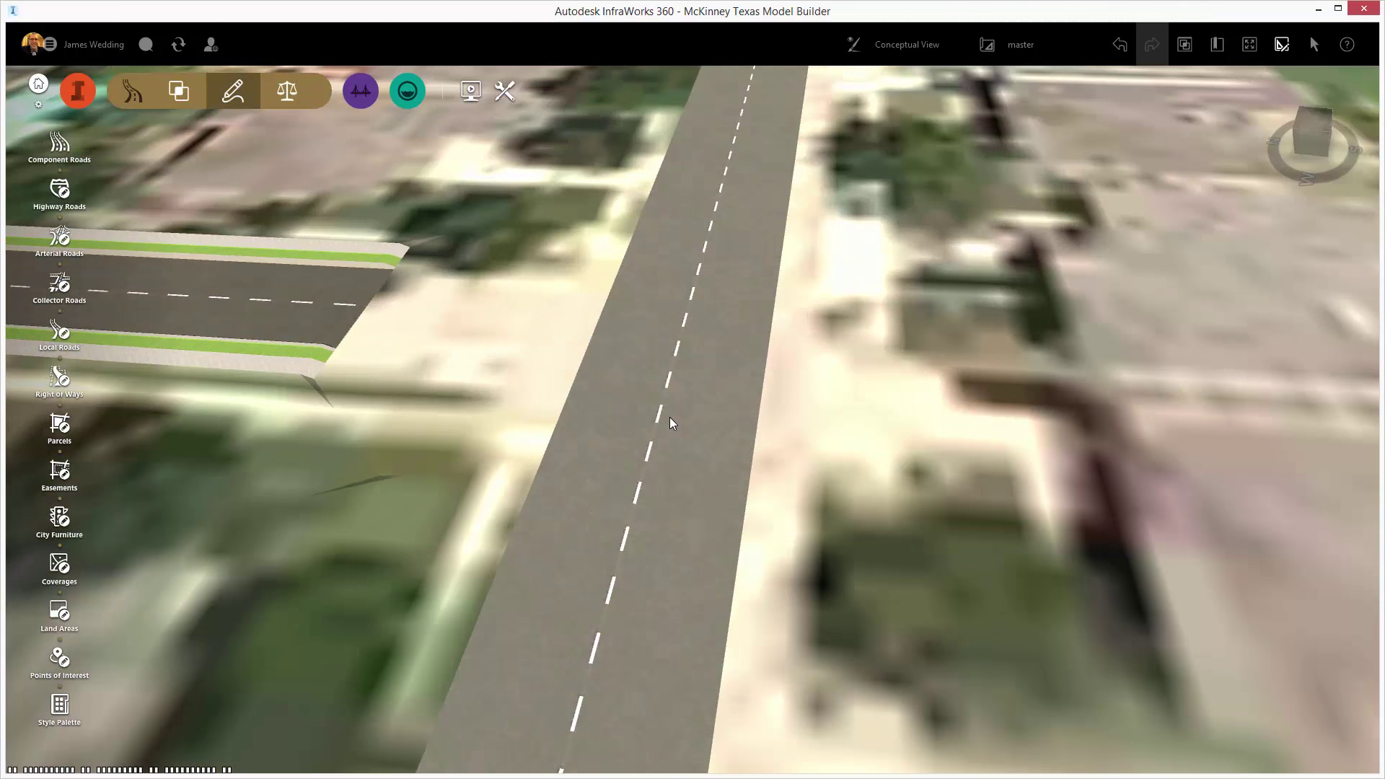
left_click(777, 417)
right_click(755, 419)
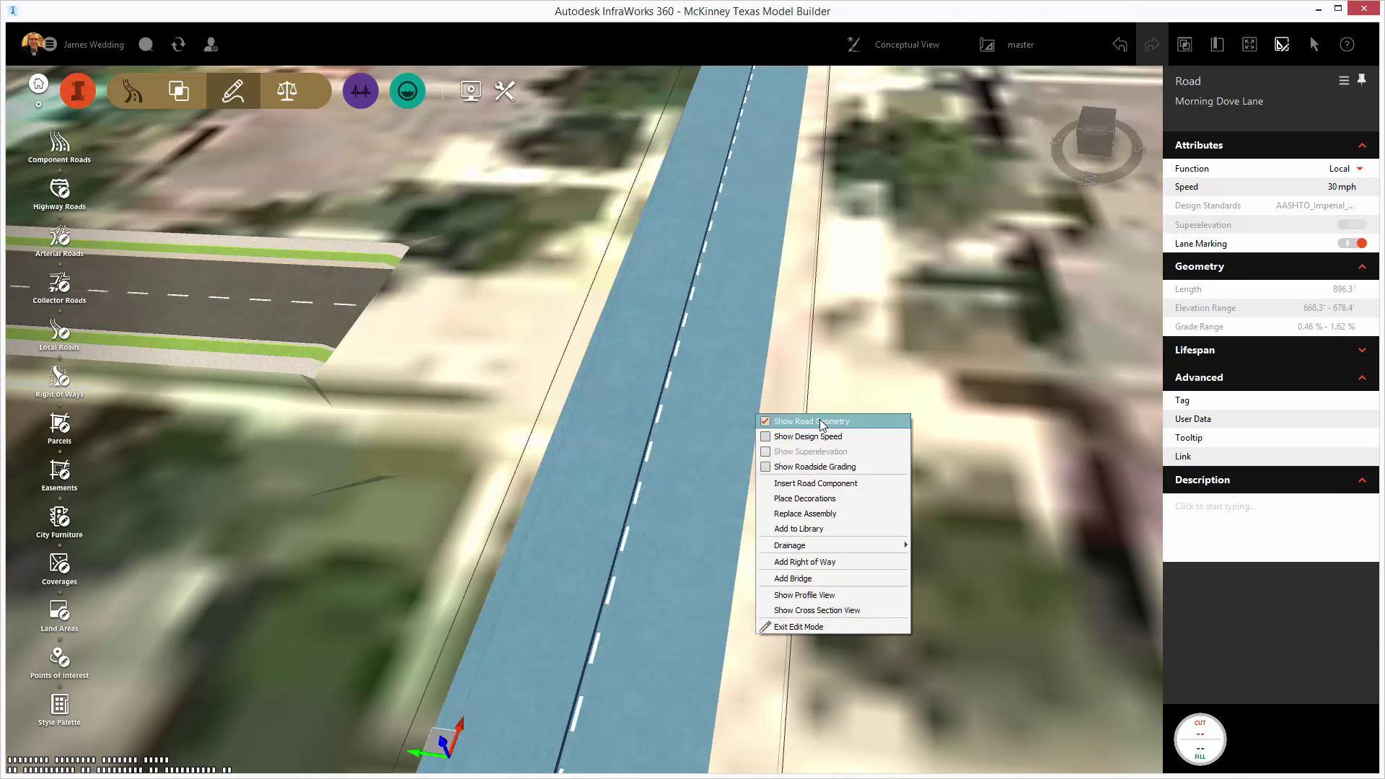
left_click(821, 485)
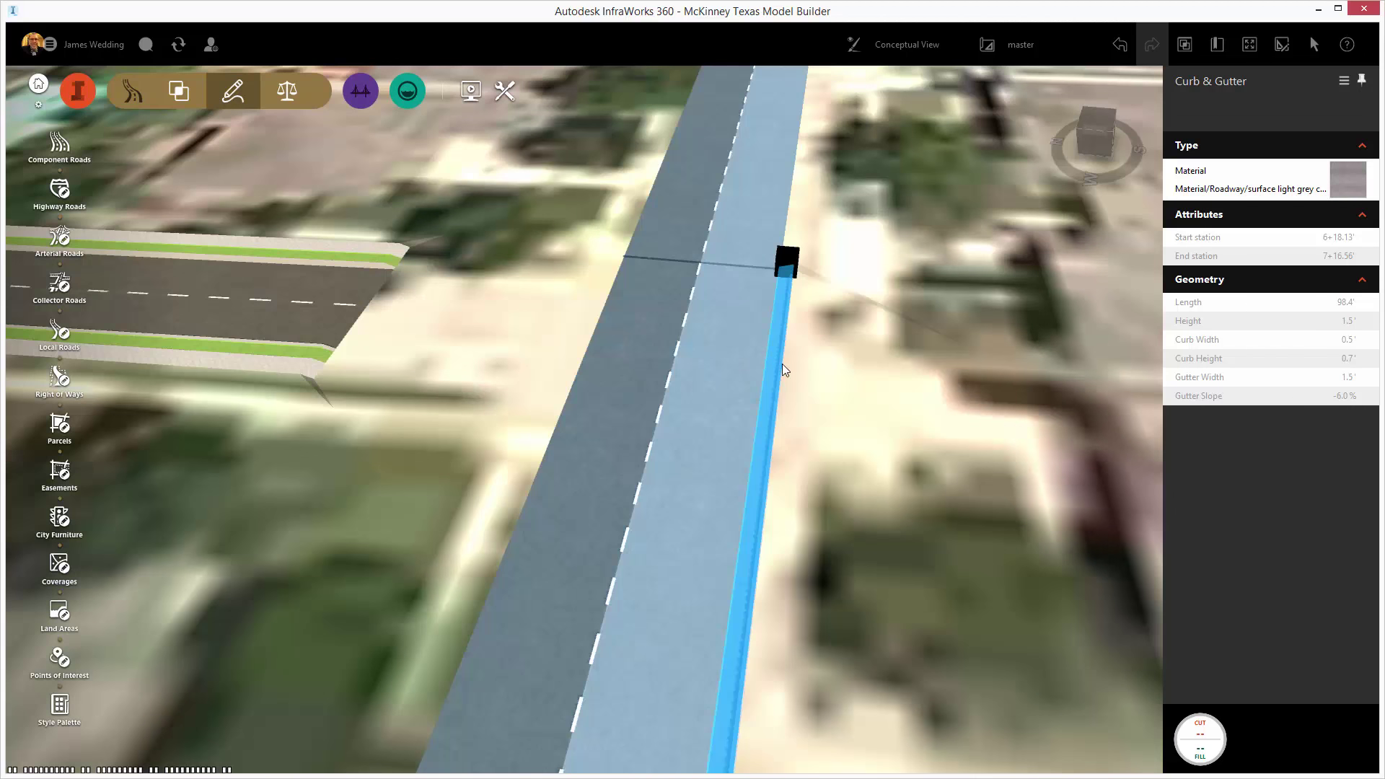
left_click(763, 475)
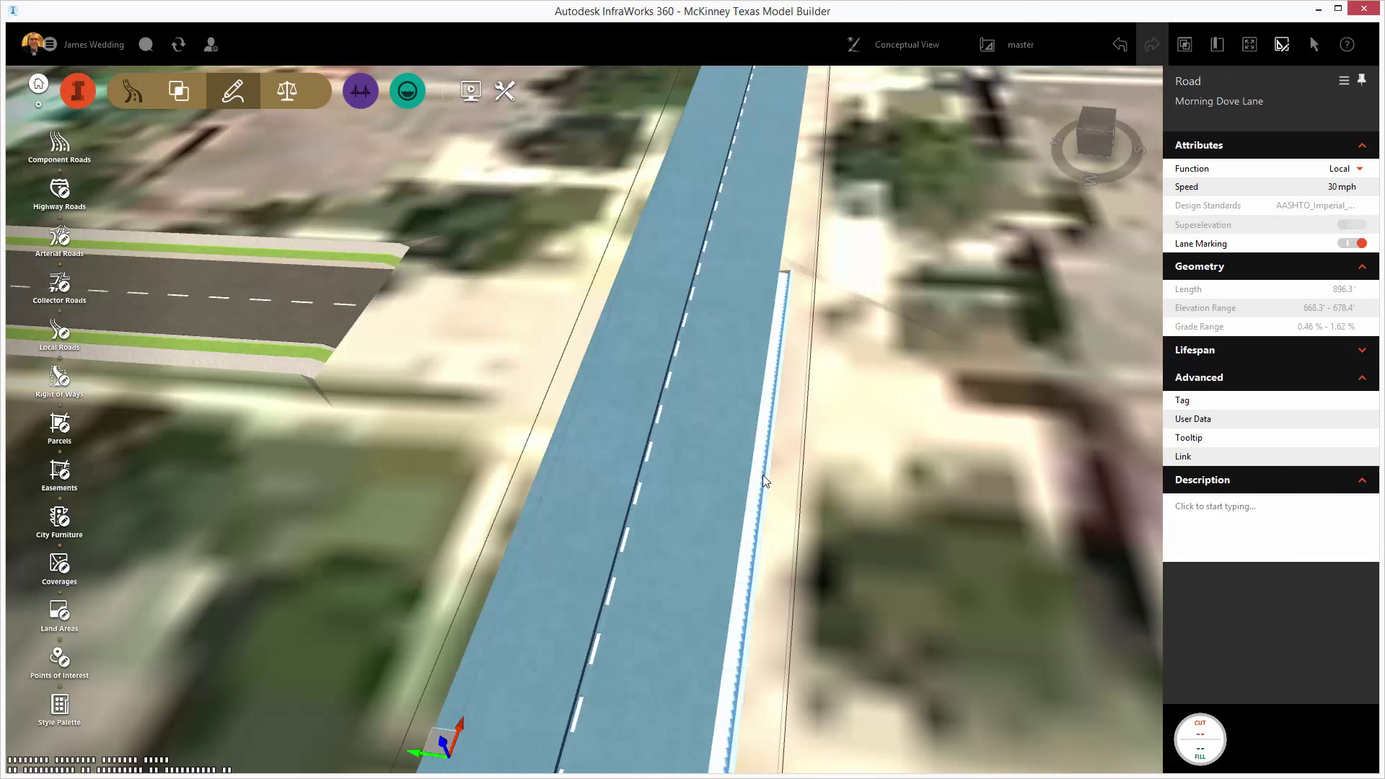
scroll(763, 474, "up", 3)
Align the curb and gutter's end grip to the start of the road
left_click(805, 199)
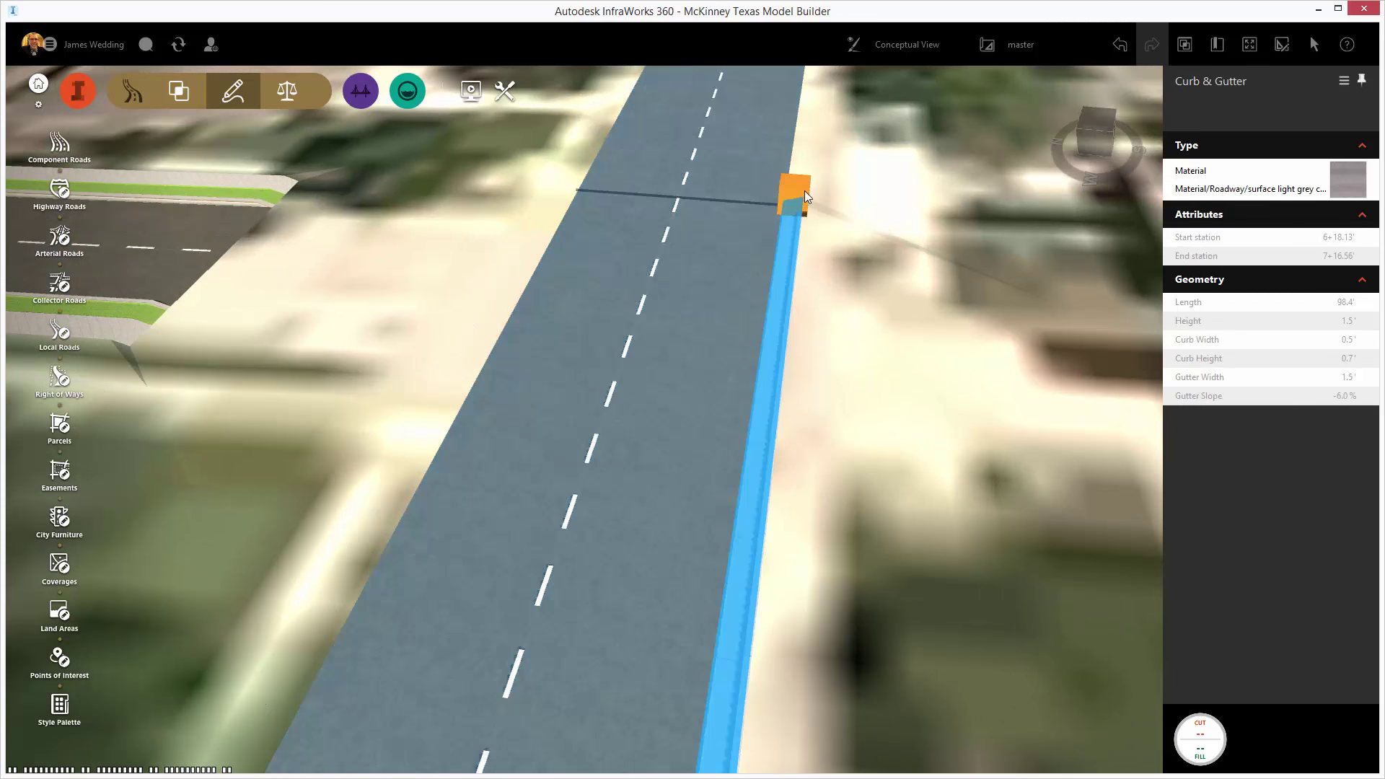
mouse_move(804, 191)
left_click(1087, 209)
left_click(848, 470)
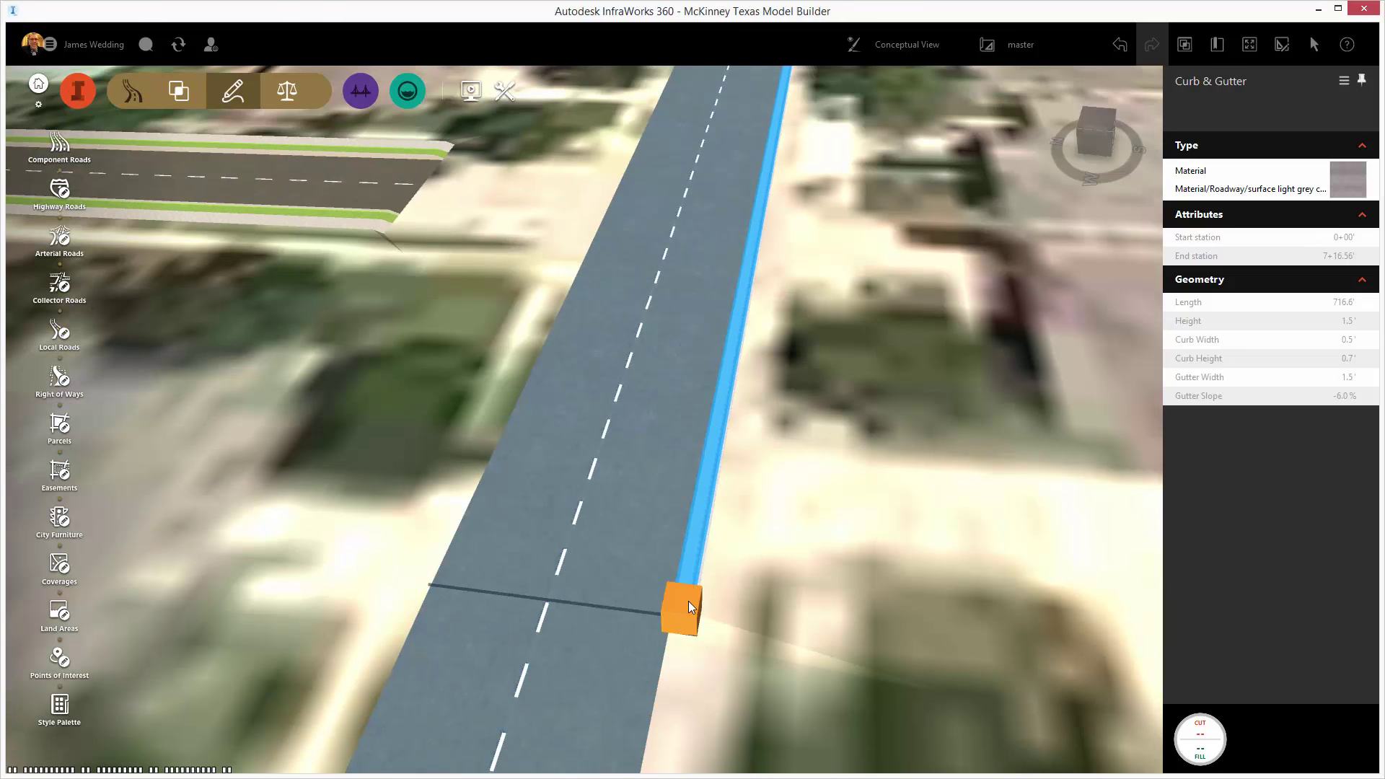
mouse_move(689, 601)
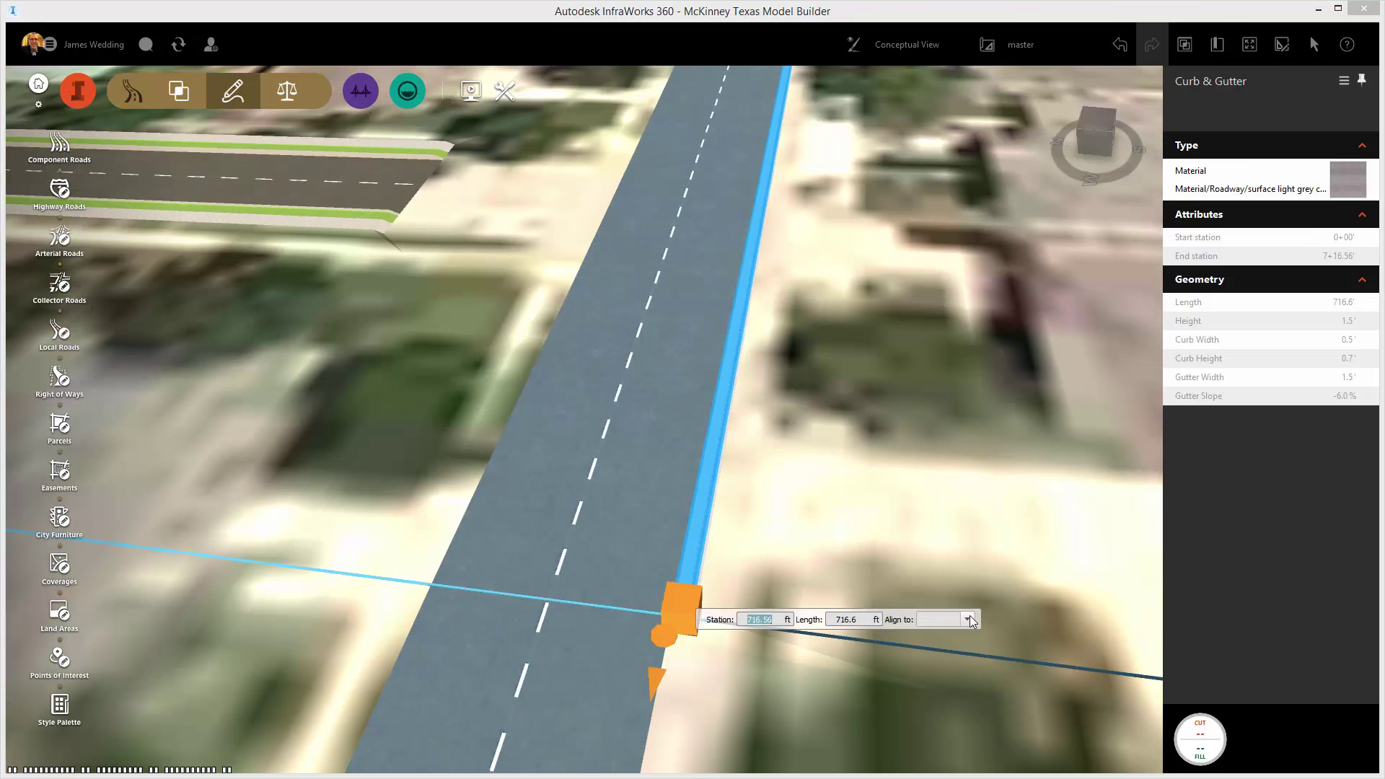
left_click(967, 619)
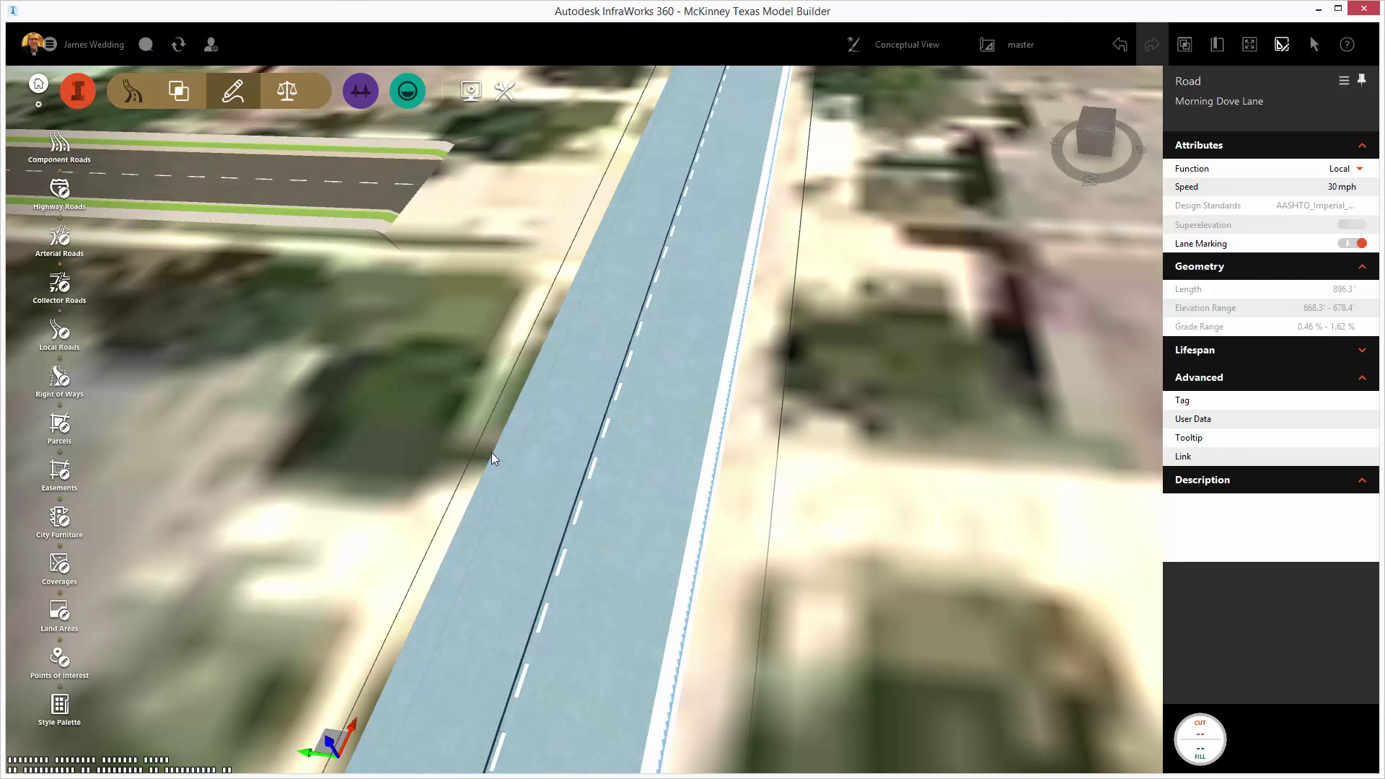
Add a curb and gutter to Morning Dove Lane's left edge with a 2 ft median width
right_click(493, 455)
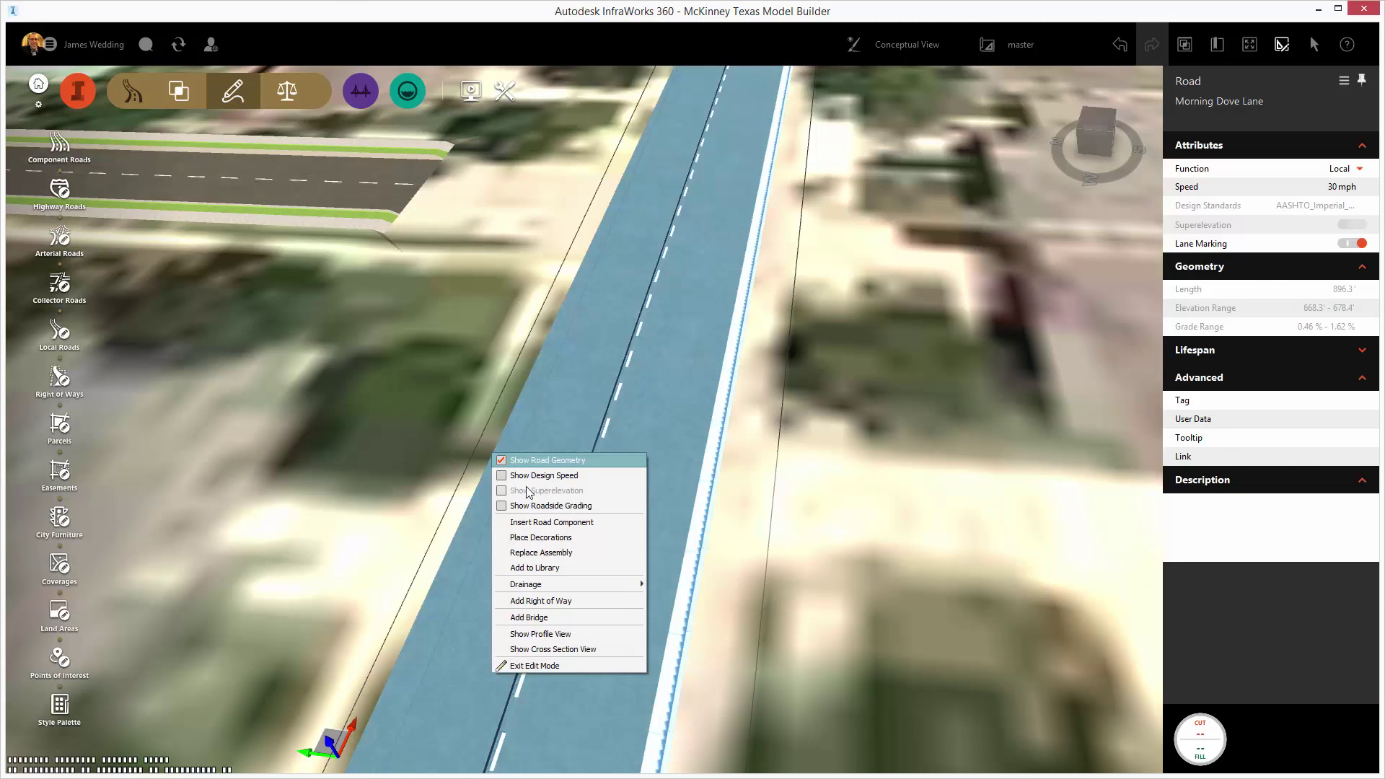
left_click(584, 523)
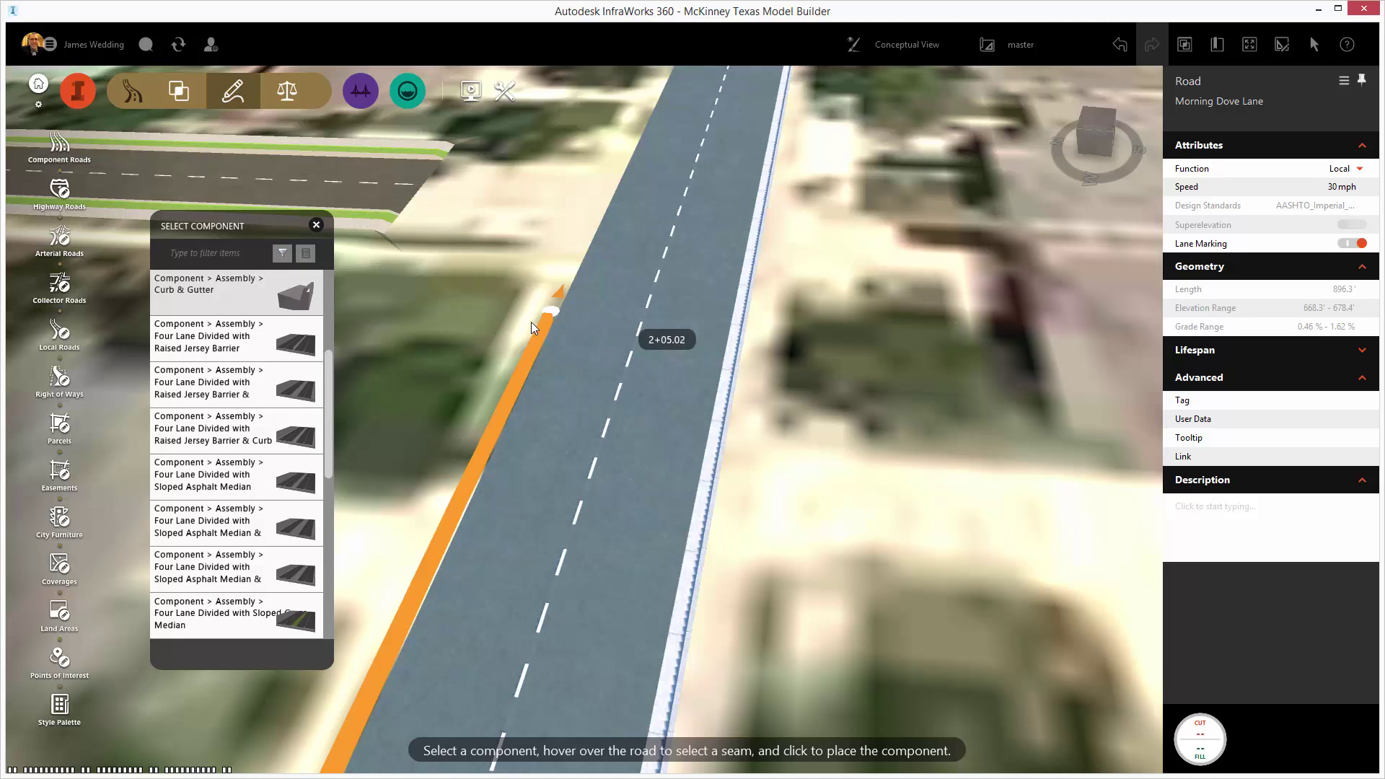
left_click(639, 153)
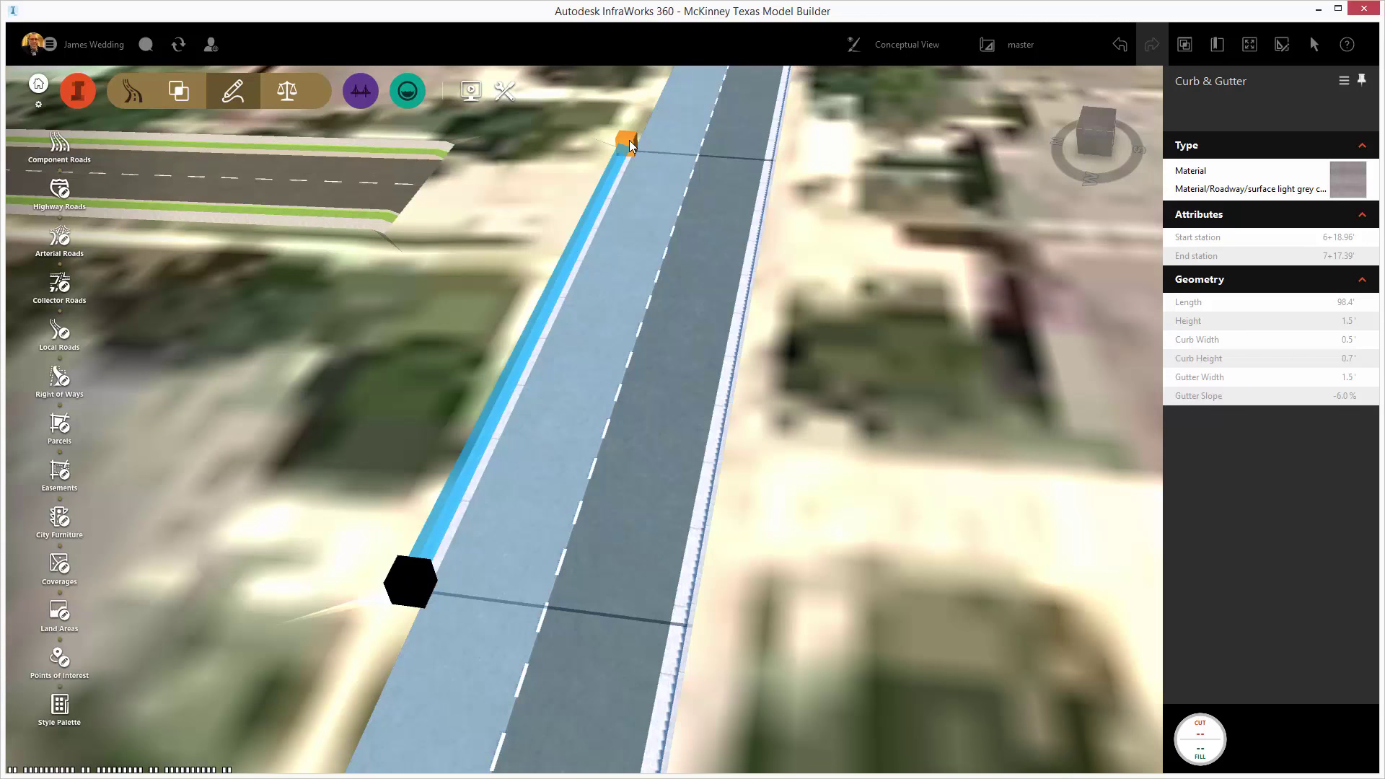
left_click(629, 140)
left_click(914, 161)
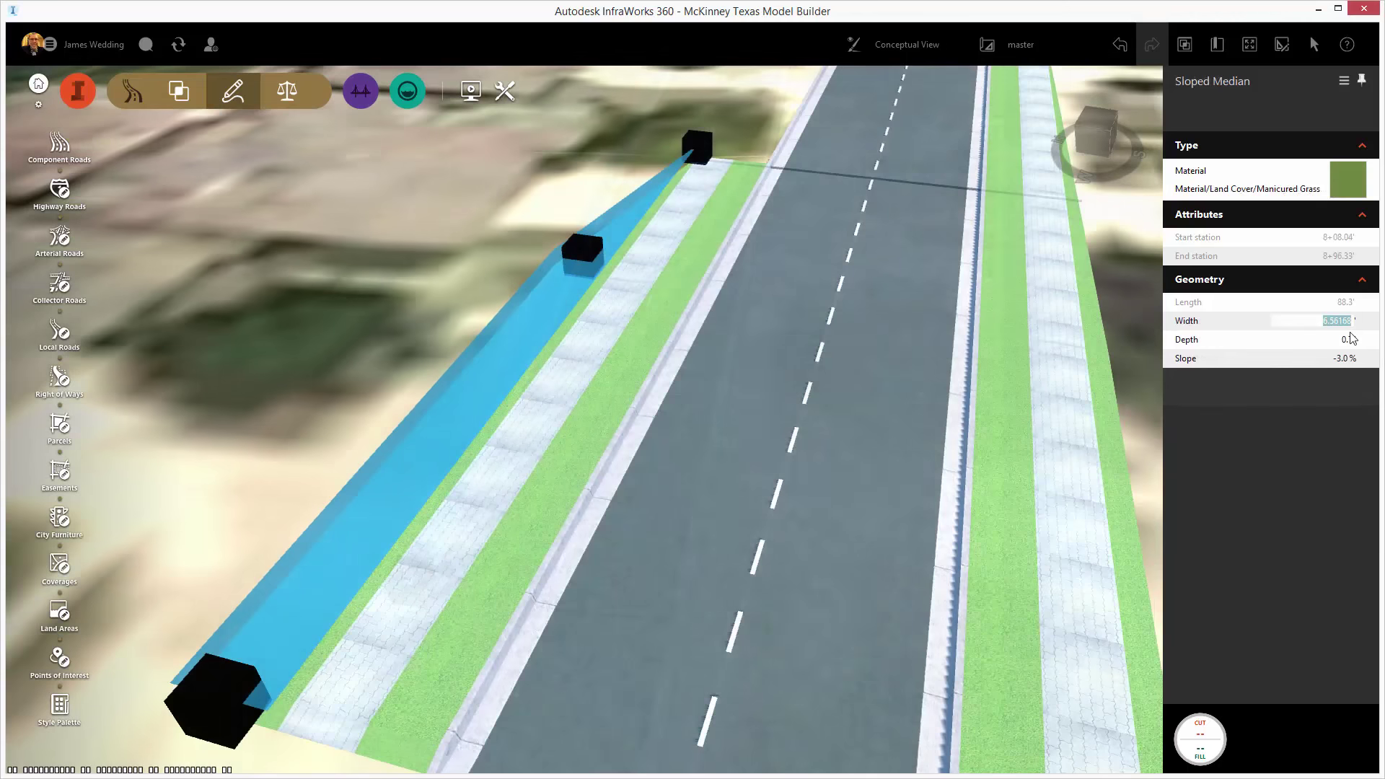
type("2")
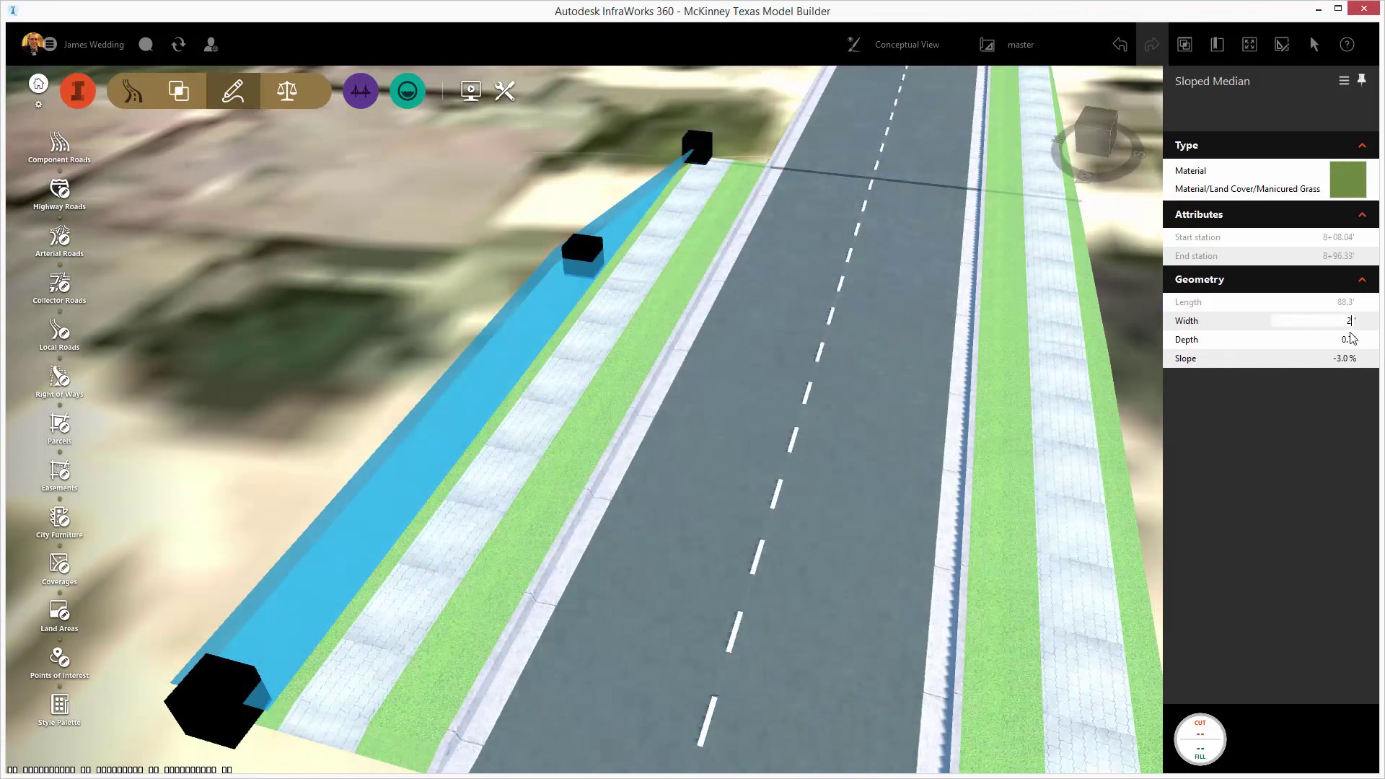
key("Return")
Select the Morning Dove Lane road to show its Local, 30 mph attributes
left_click(844, 496)
scroll(844, 496, "down", 3)
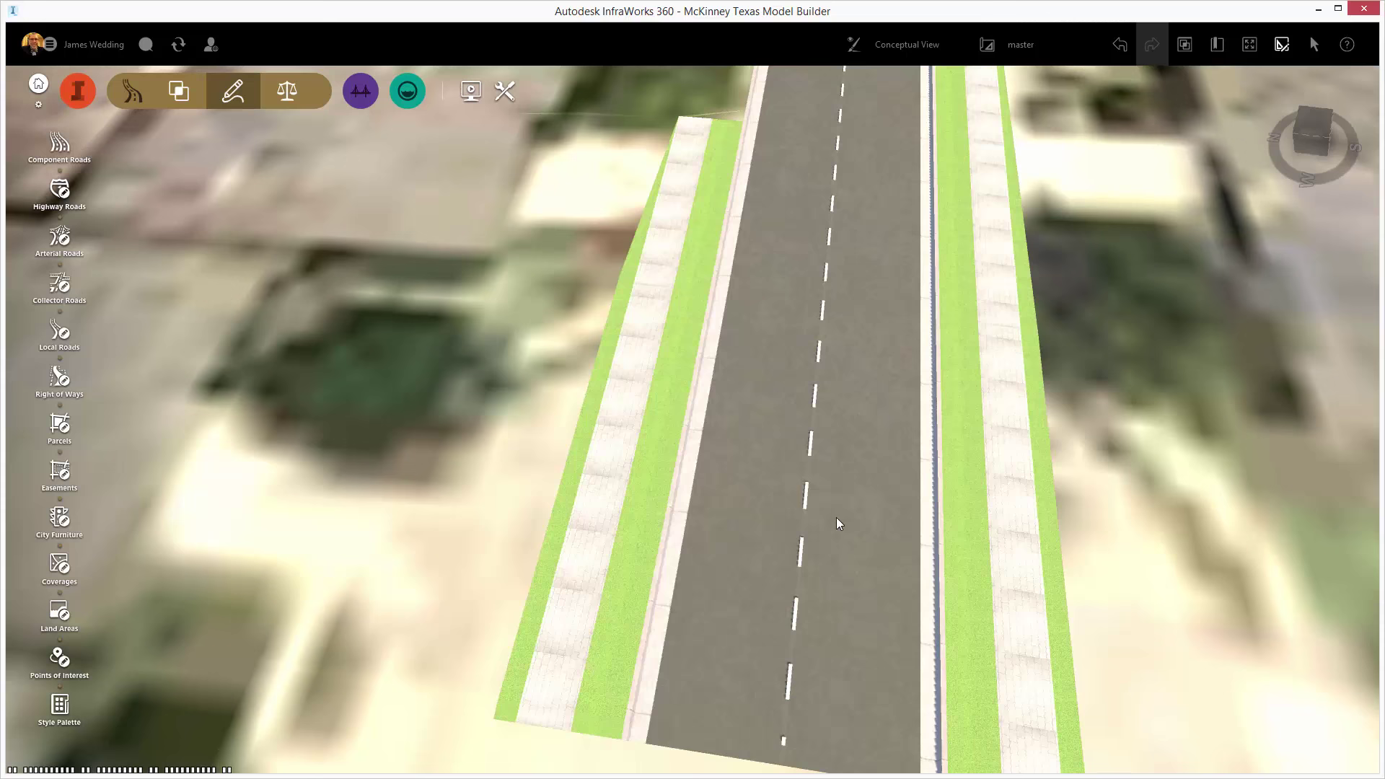
right_click(837, 517)
left_click(898, 504)
left_click(899, 505)
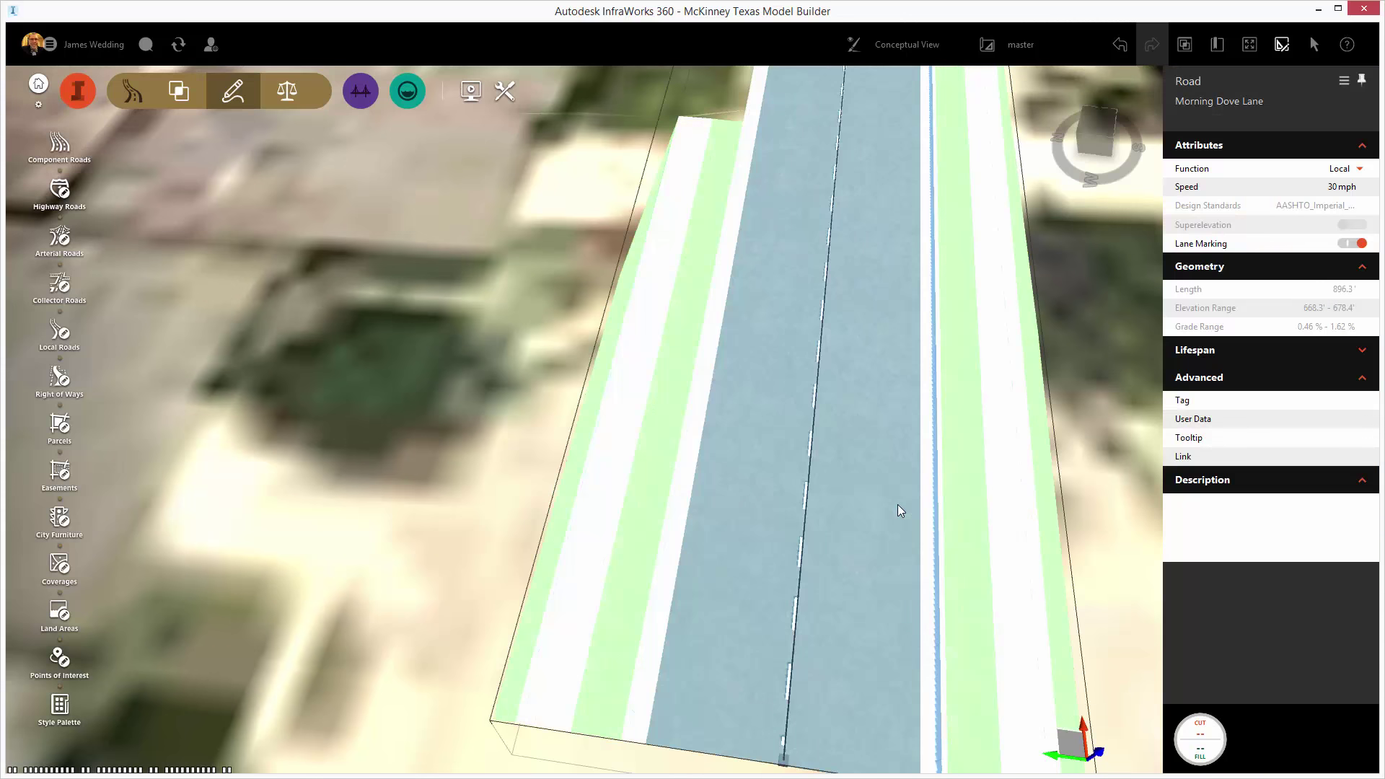
Save the road's cross section to the library as '27 B-B Standard'
right_click(898, 505)
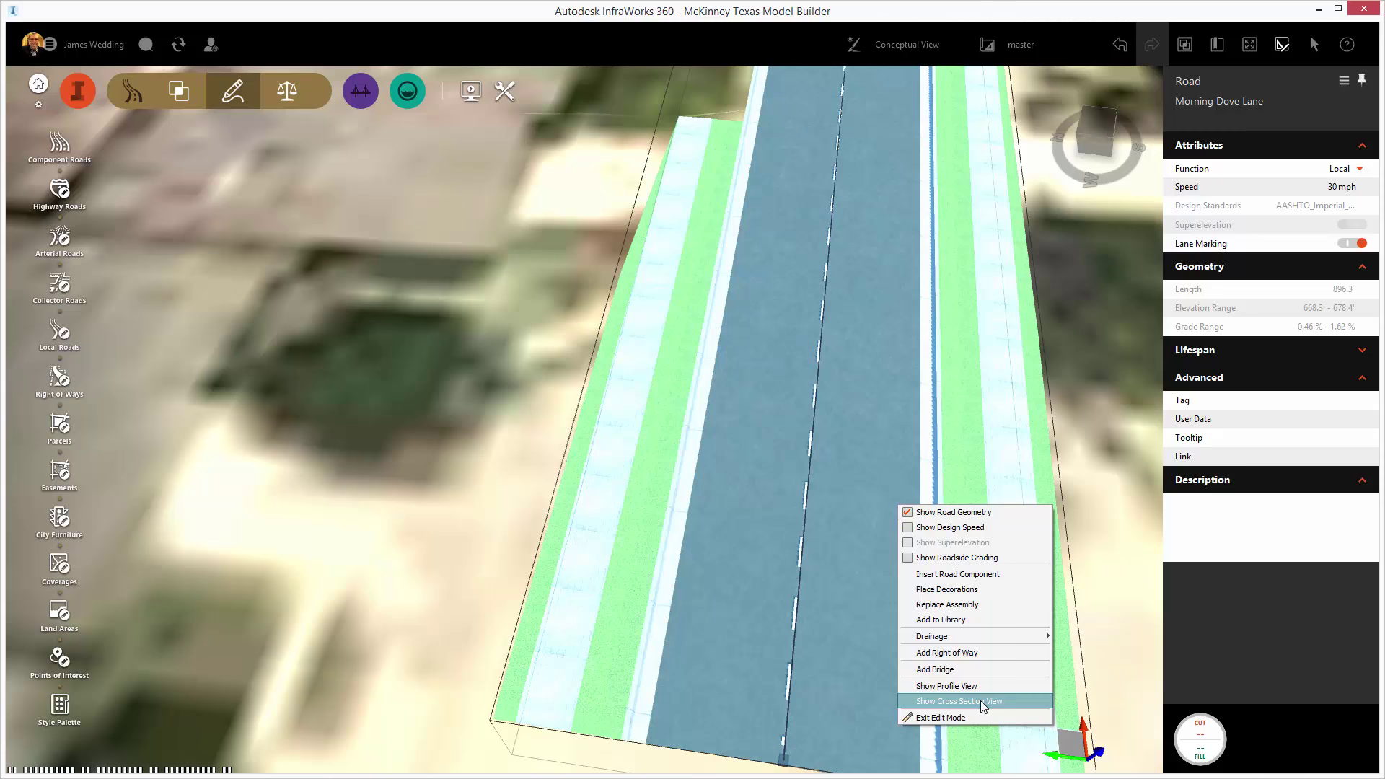
left_click(977, 619)
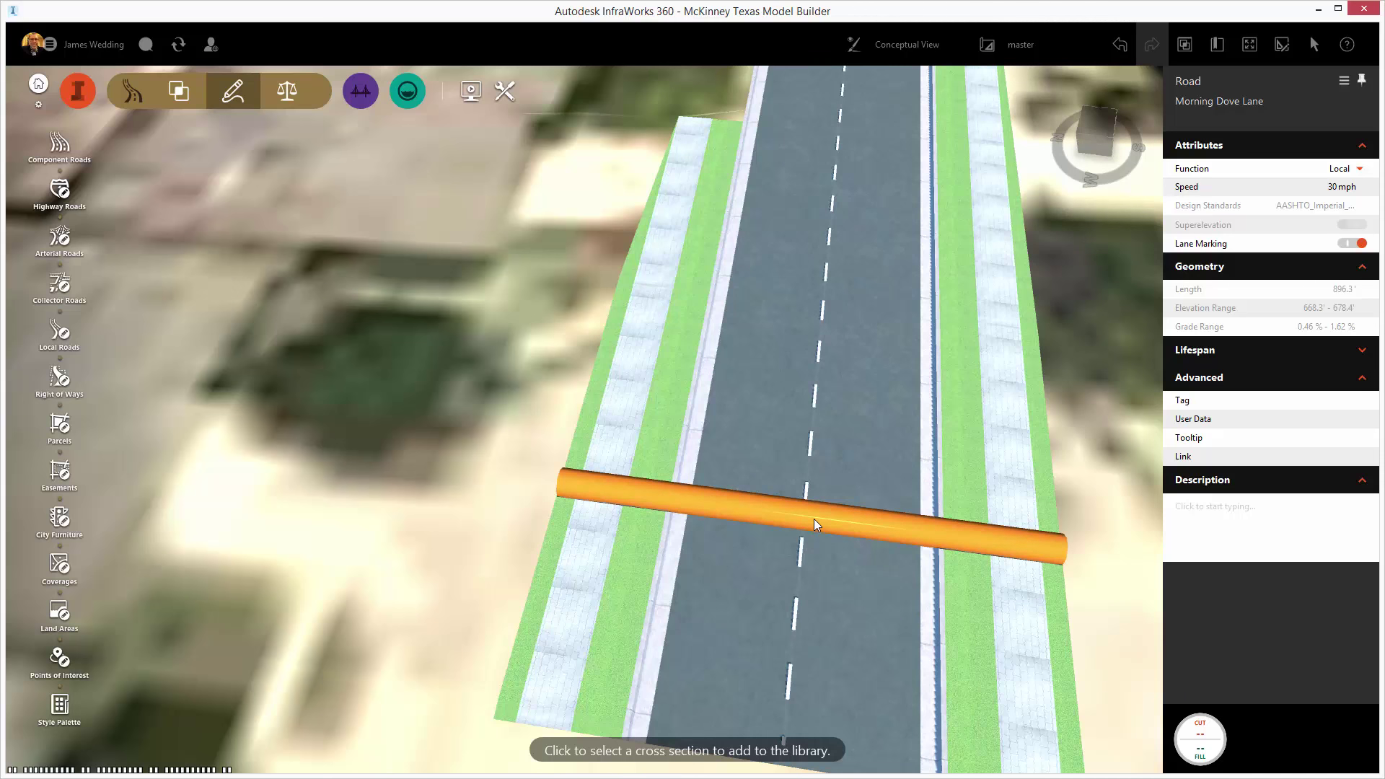
left_click(814, 518)
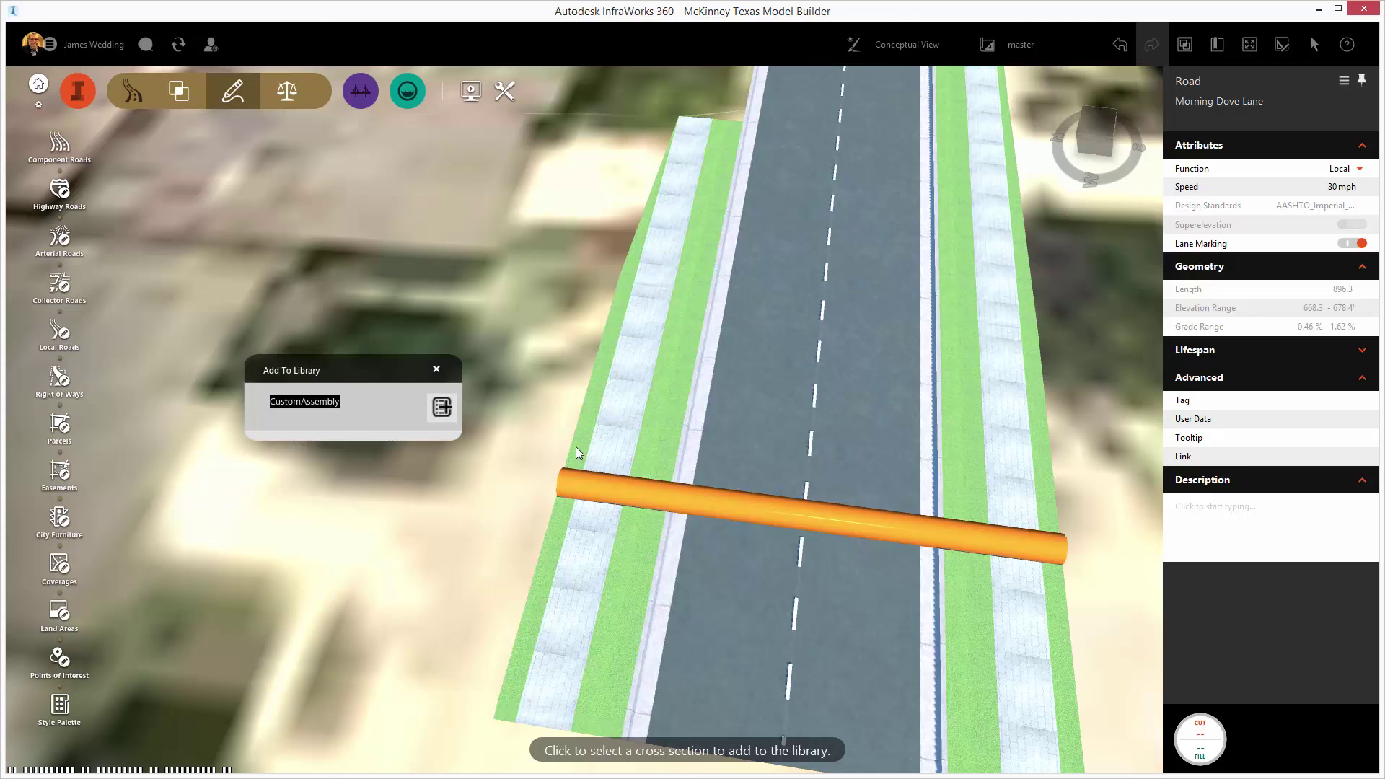
type("27 B-B Standard")
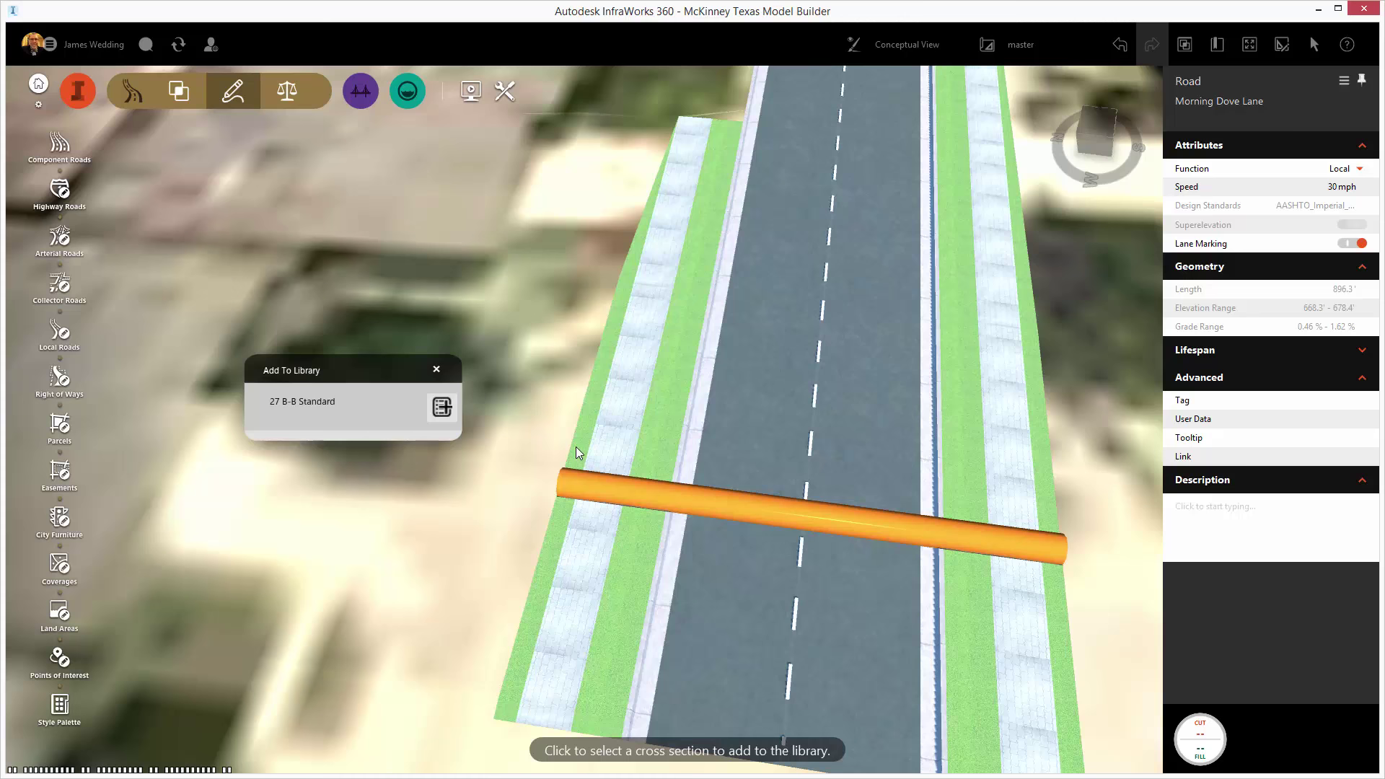
key("Return")
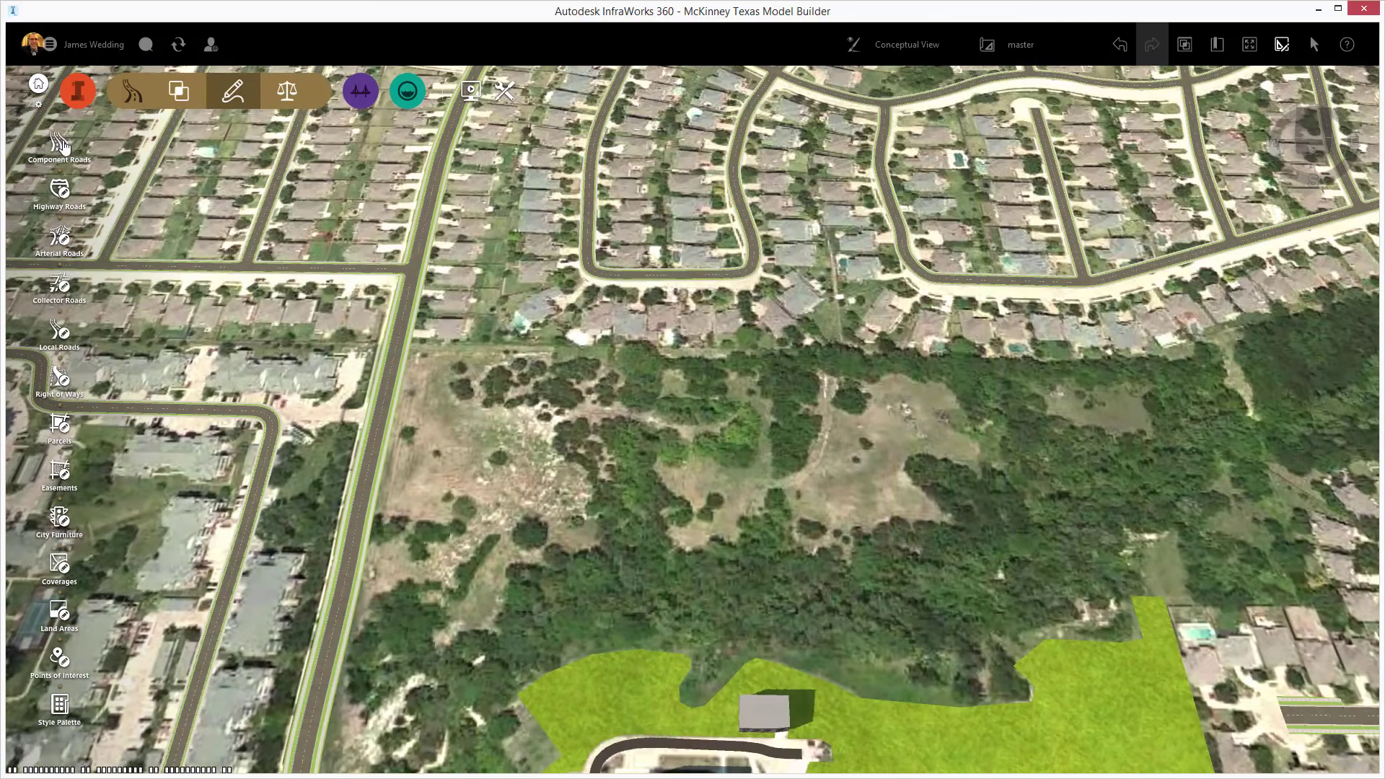
Draw a straight 27 B-B Standard component road east from the arterial
left_click(59, 144)
scroll(244, 427, "down", 2)
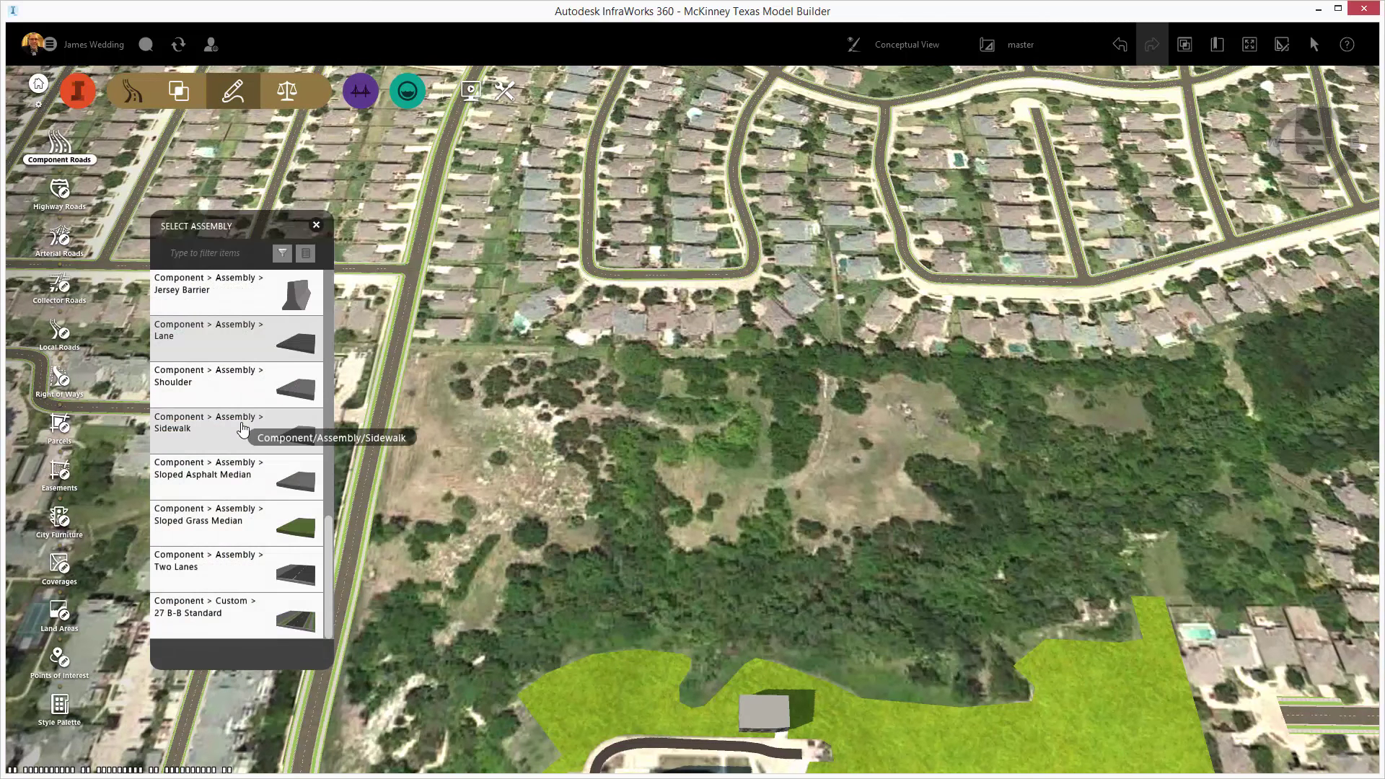
left_click(386, 391)
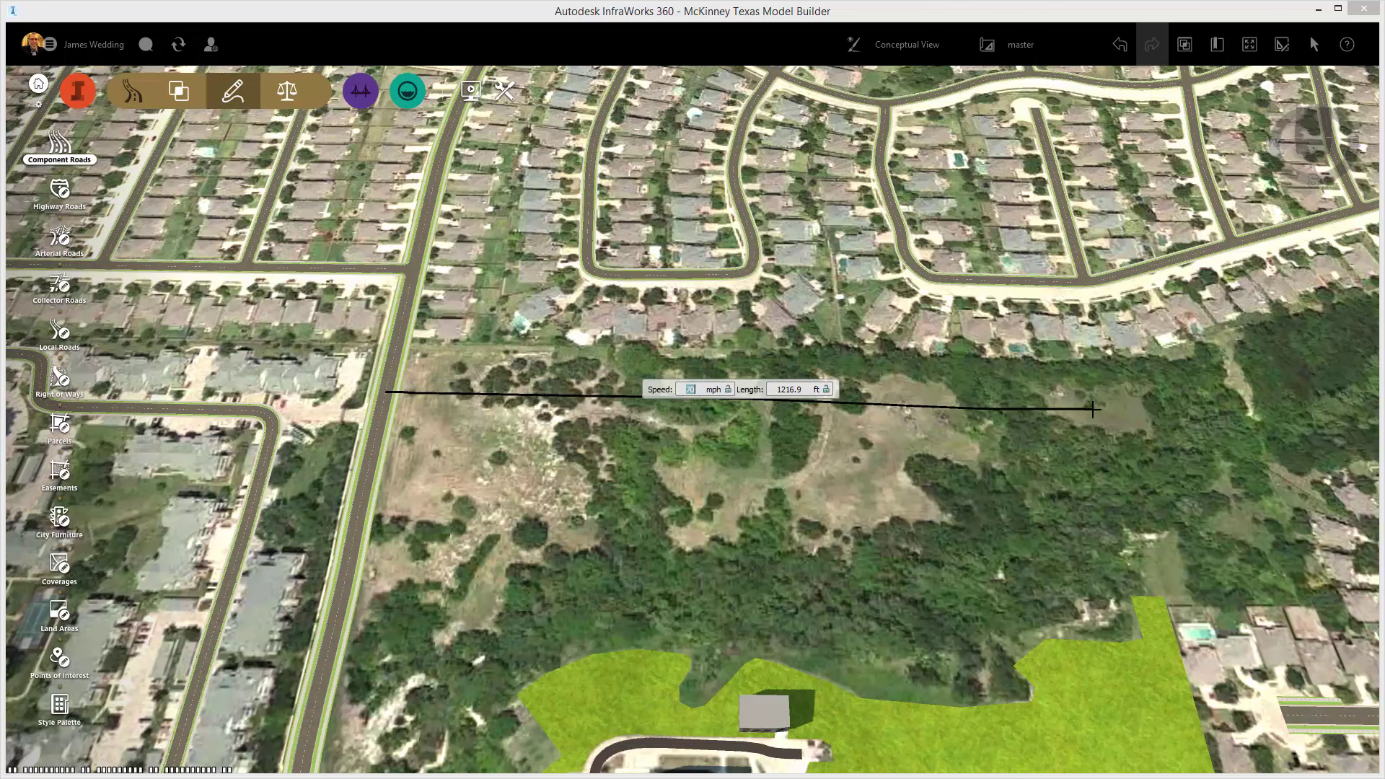
double_click(1040, 448)
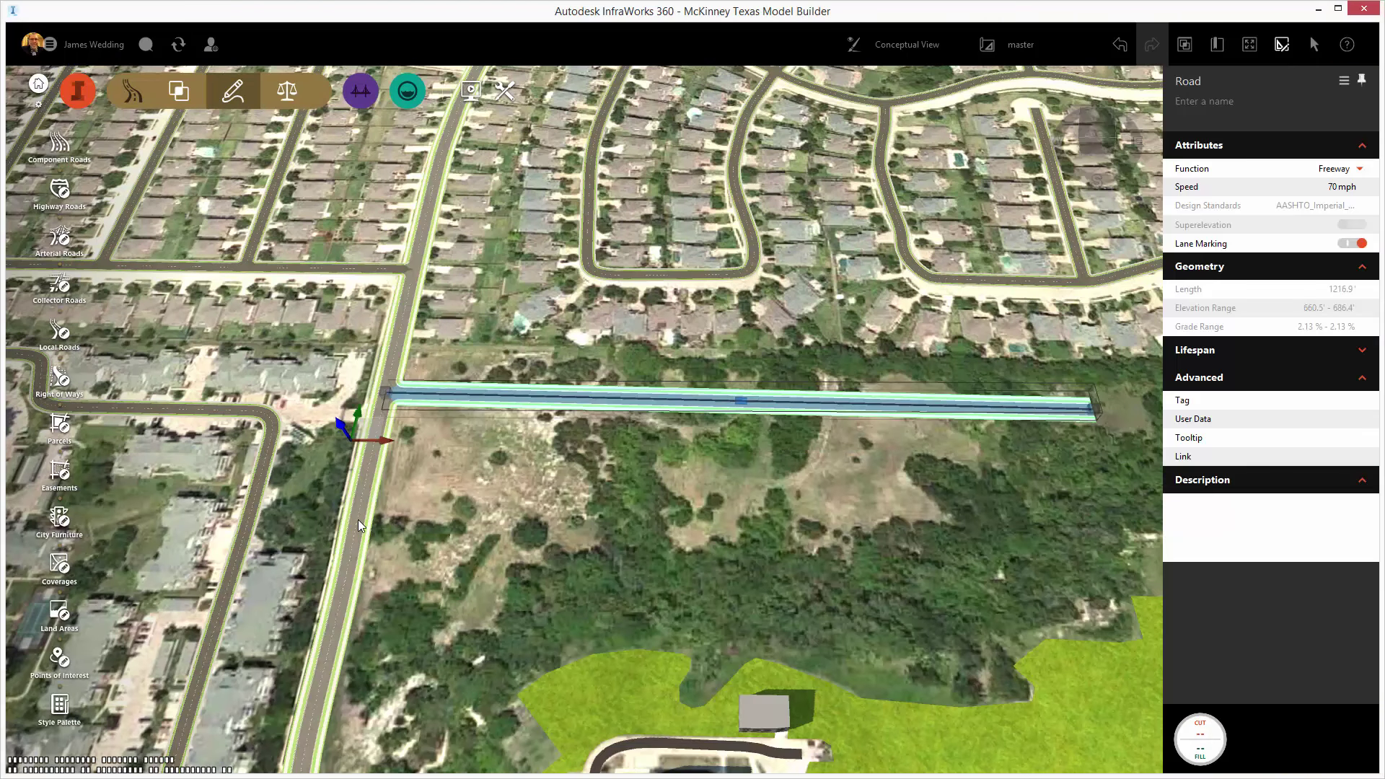
Draw an L-shaped 27 B-B Standard road from the arterial ending on the first in a T
left_click(61, 145)
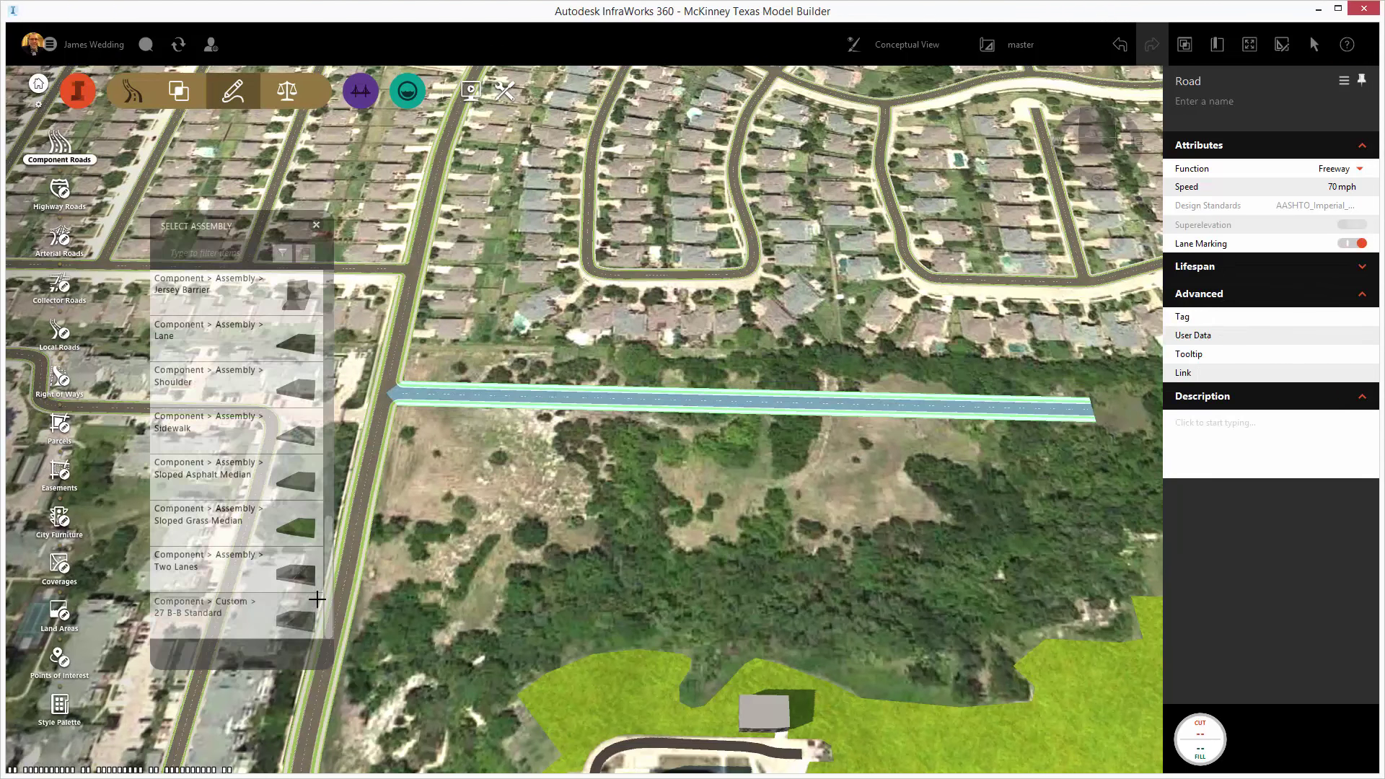
left_click(360, 510)
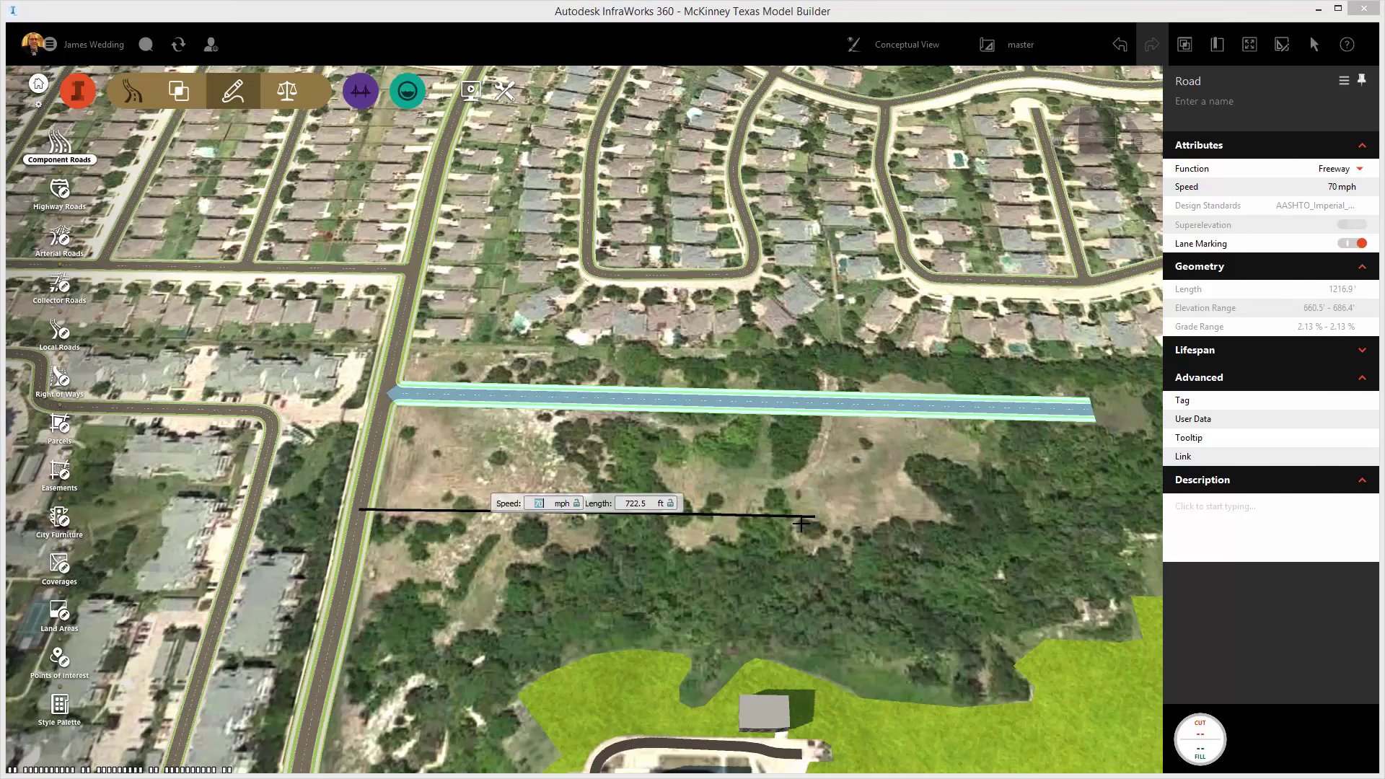
left_click(865, 513)
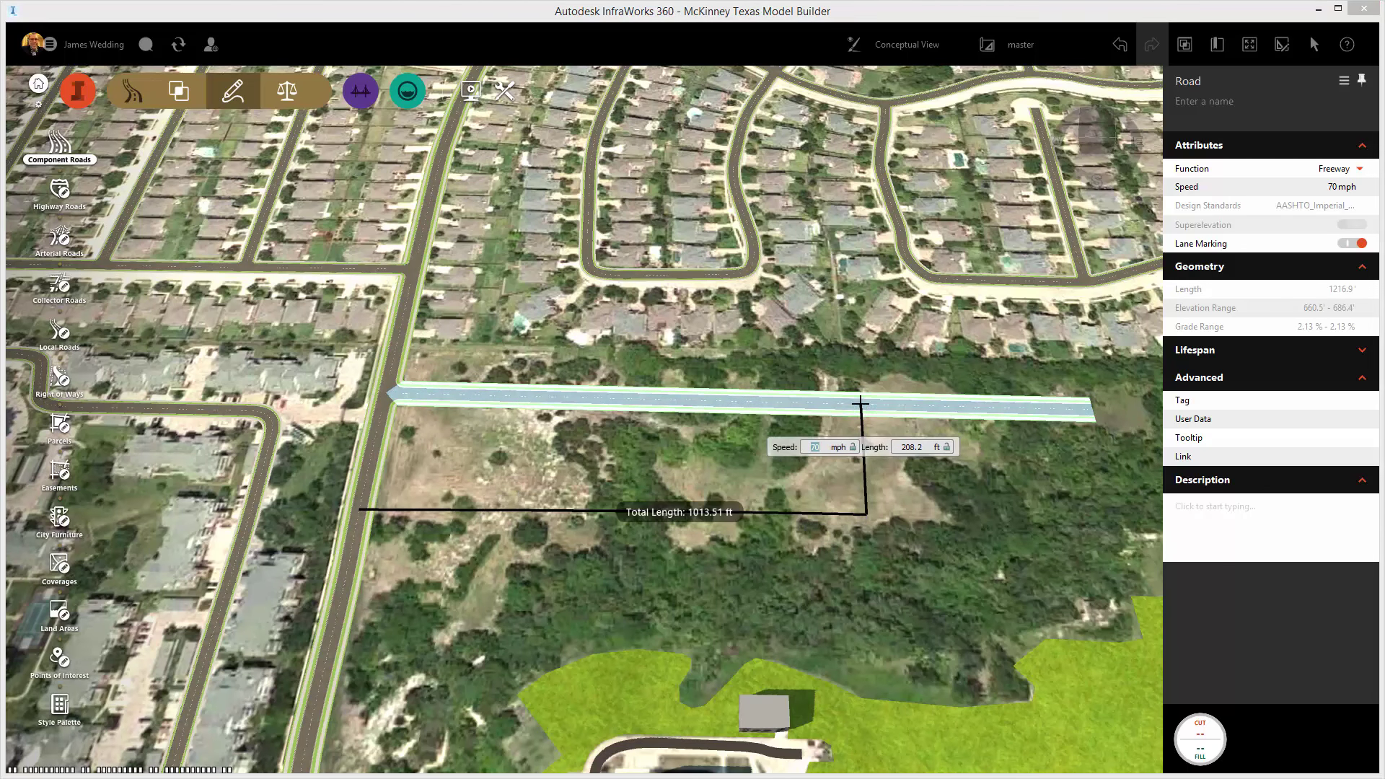
double_click(862, 402)
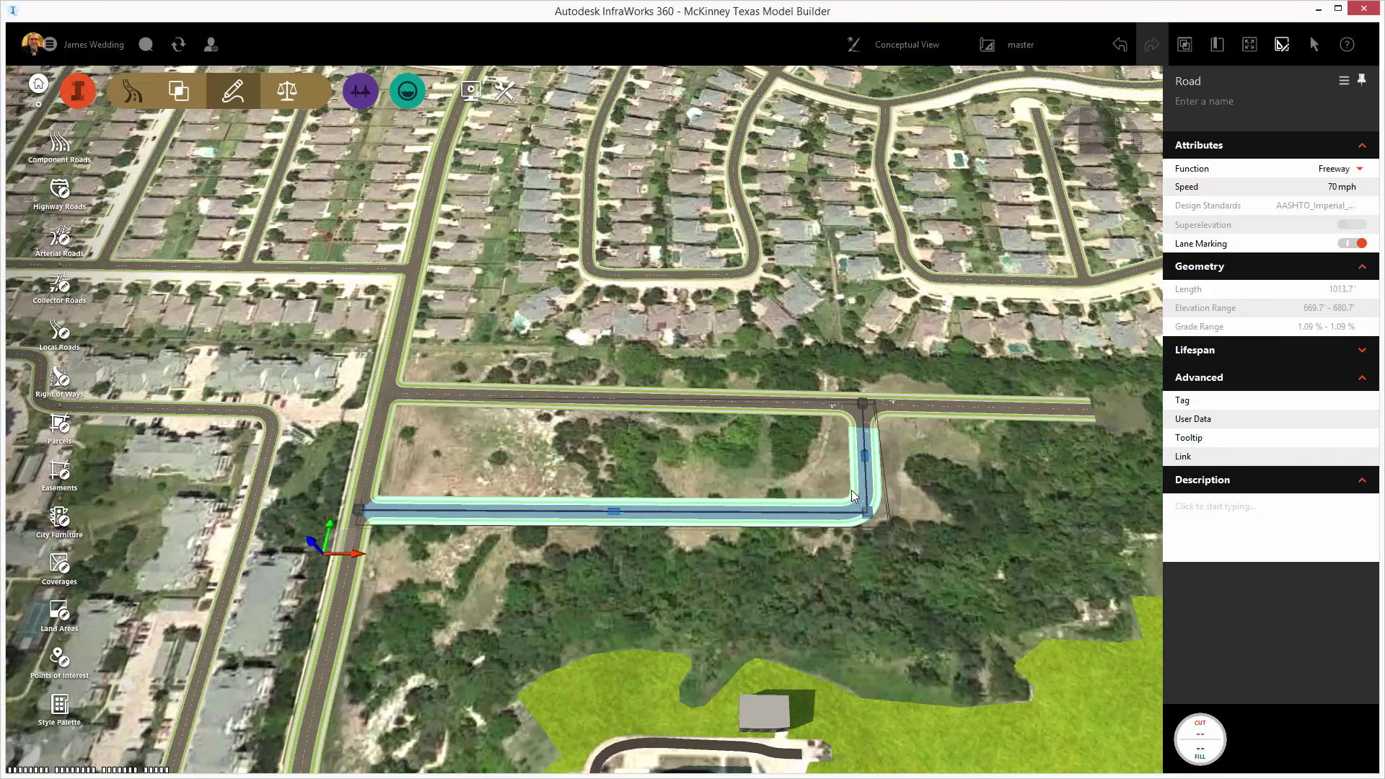
left_click(899, 466)
left_click_drag(899, 466, 758, 596, "shift")
scroll(765, 603, "up", 5)
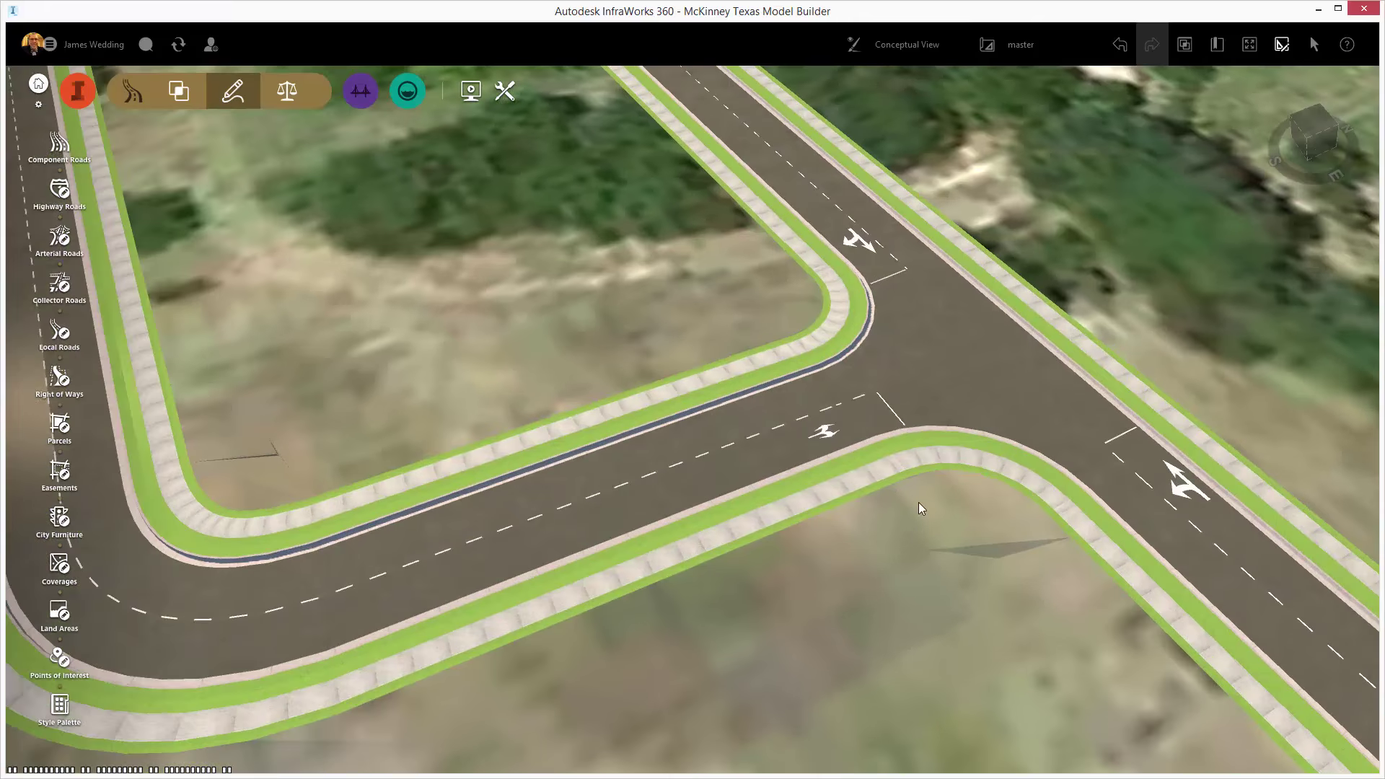
left_click_drag(789, 488, 751, 463, "shift")
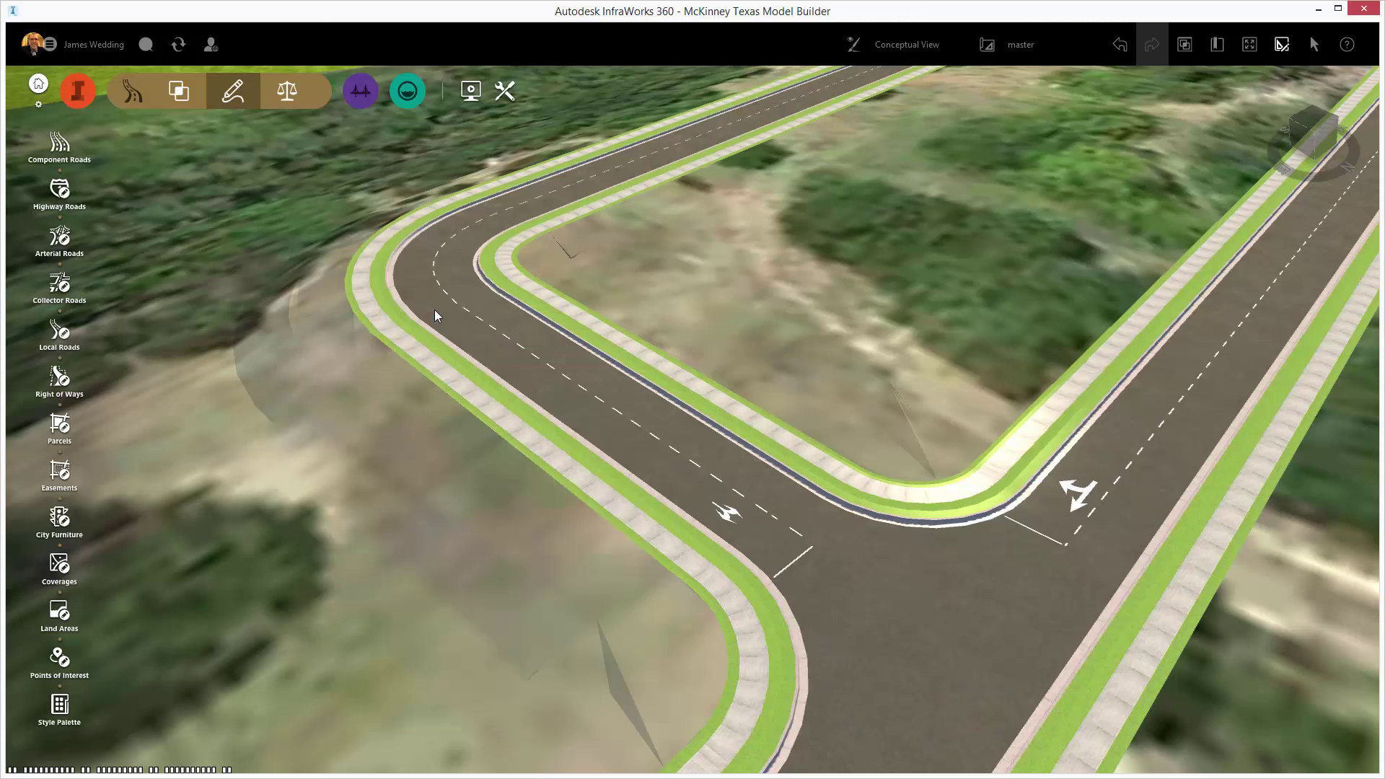
left_click(434, 315)
Enable Fixed Slope roadside grading on the bent road with the Grass2 terrain material
right_click(436, 315)
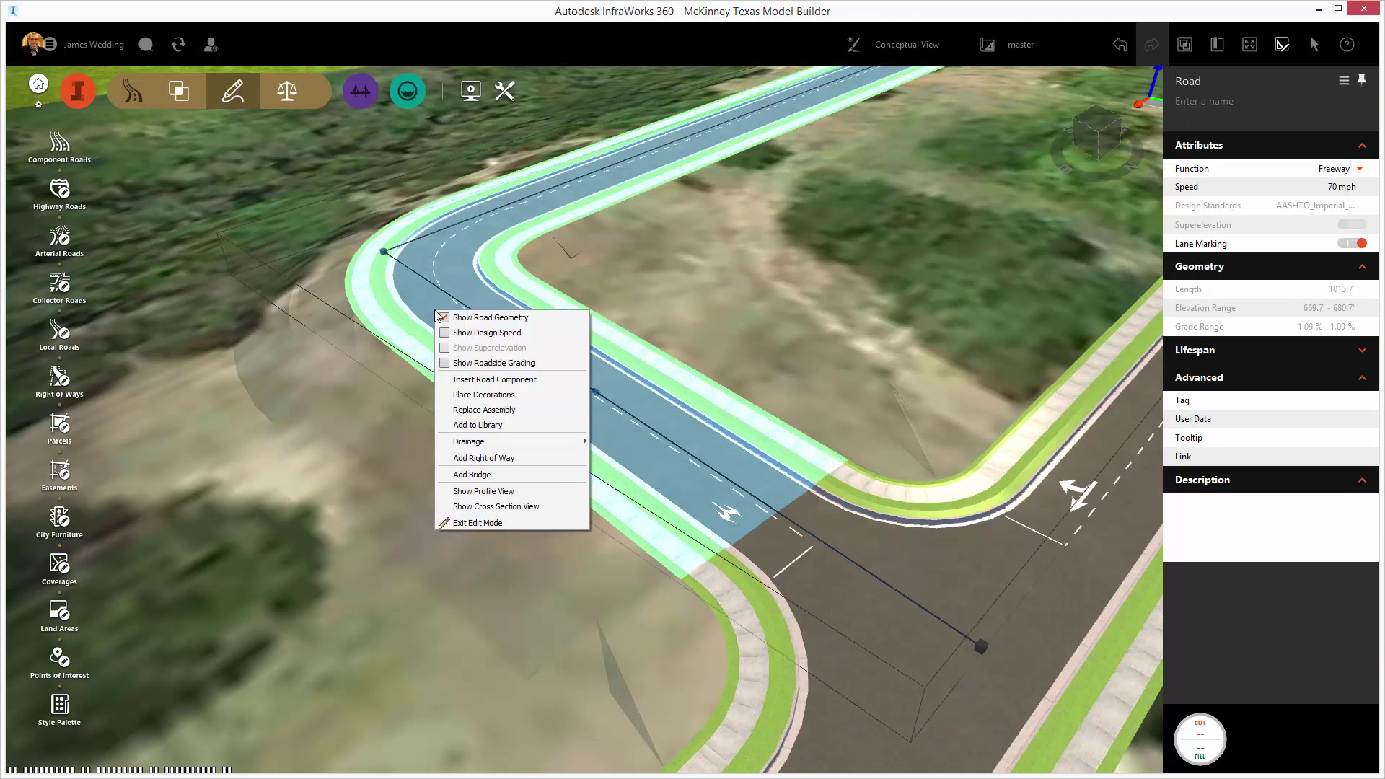
left_click(440, 364)
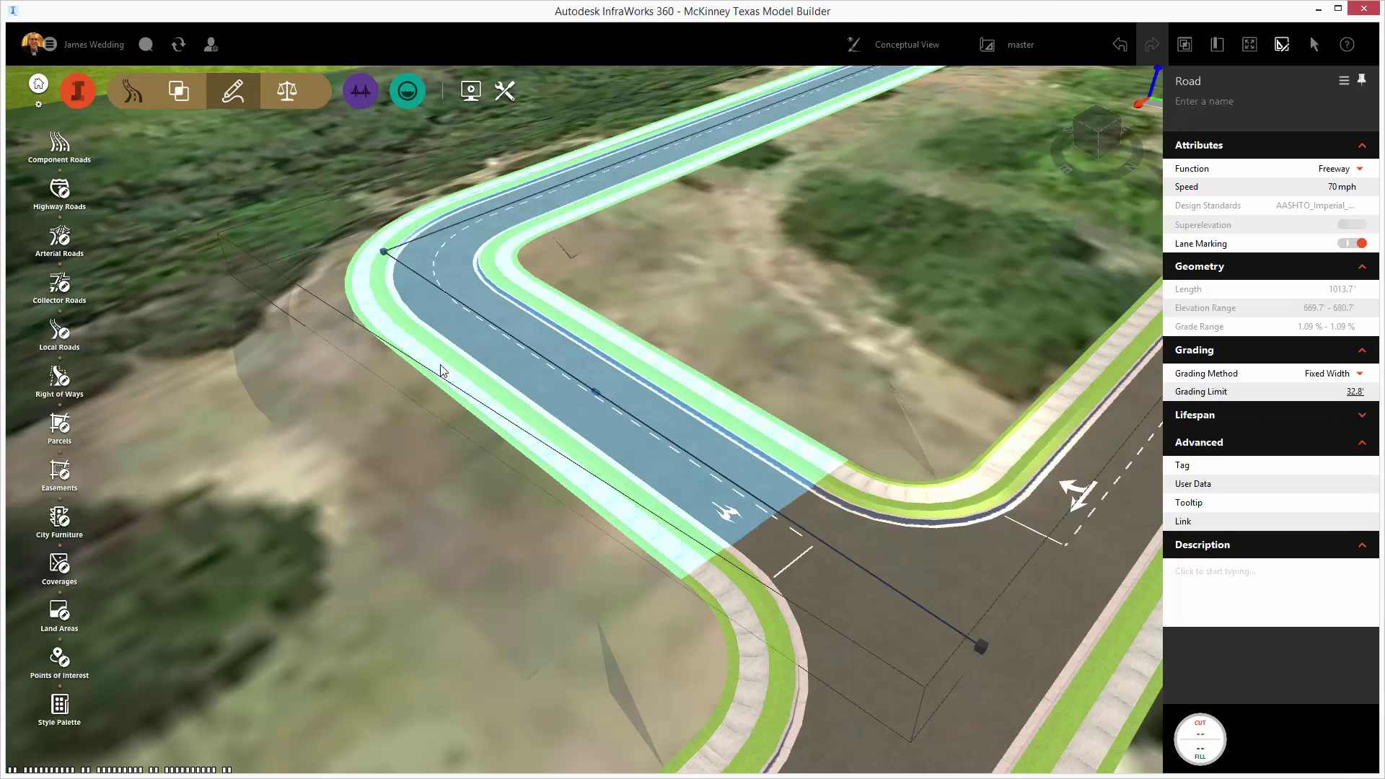
left_click(1361, 375)
left_click(1276, 391)
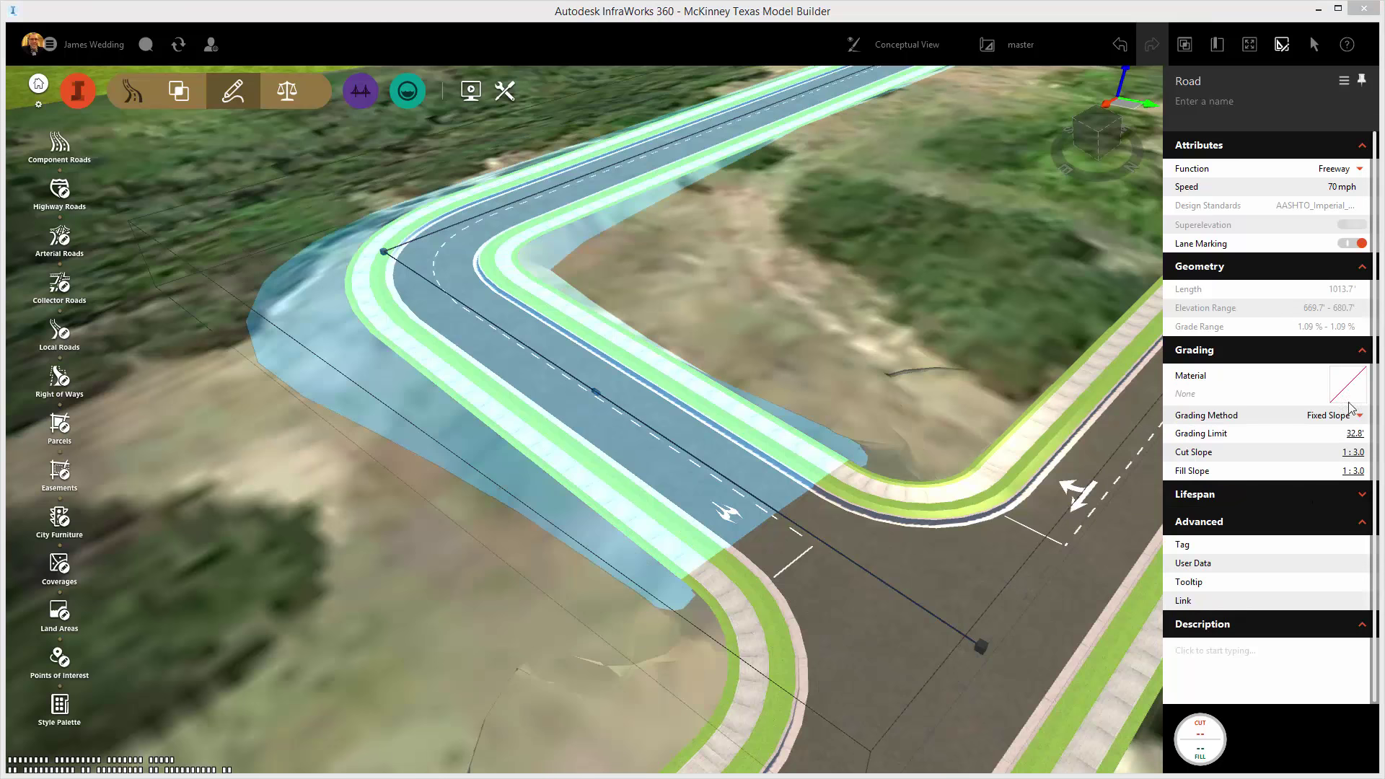
left_click(1350, 390)
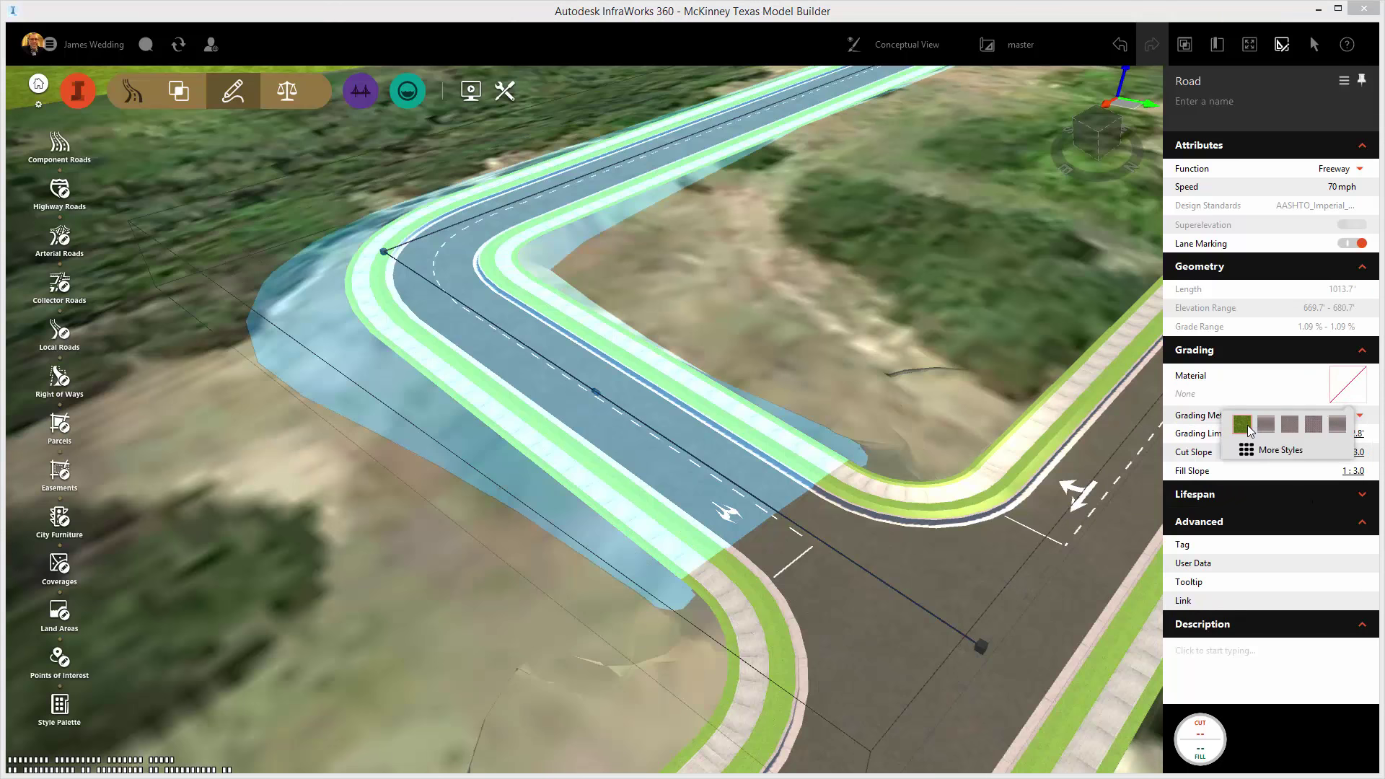
left_click(1242, 425)
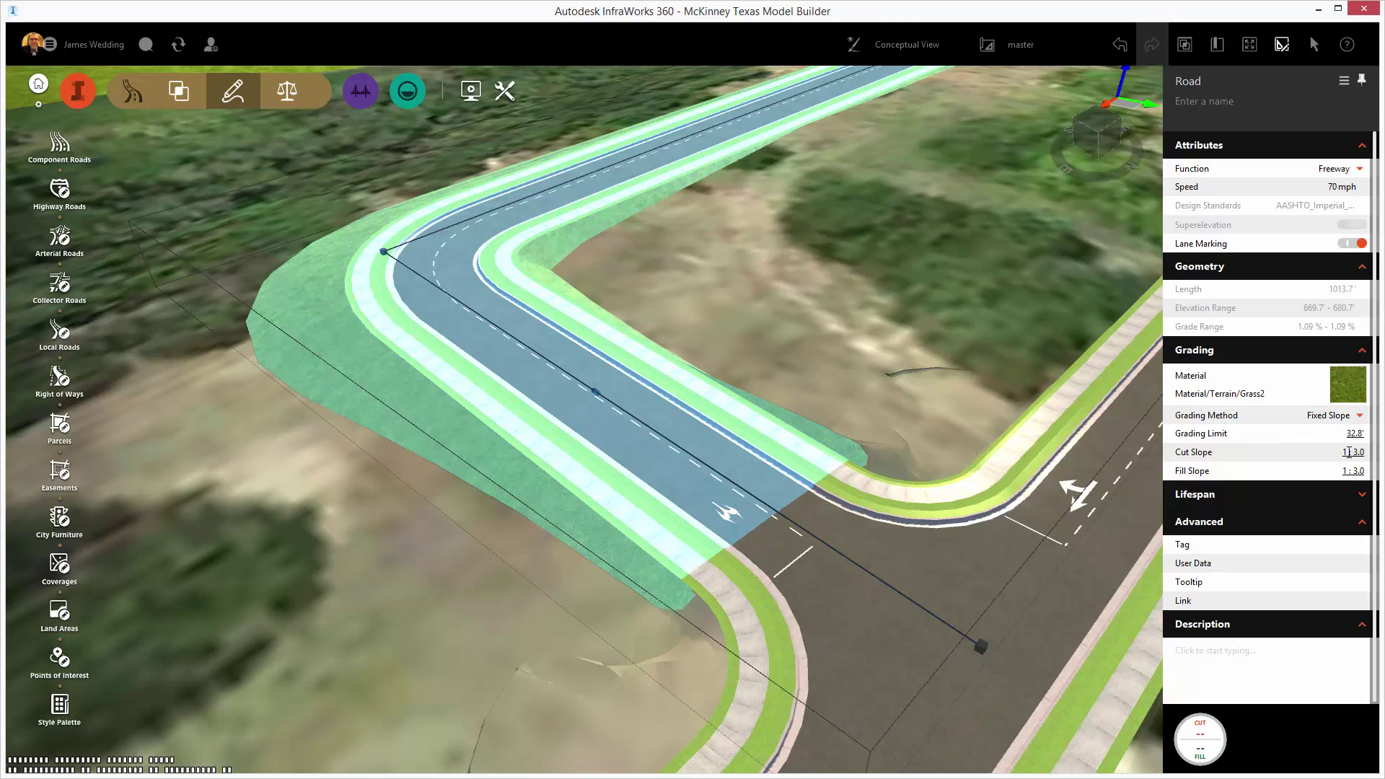
left_click(752, 364)
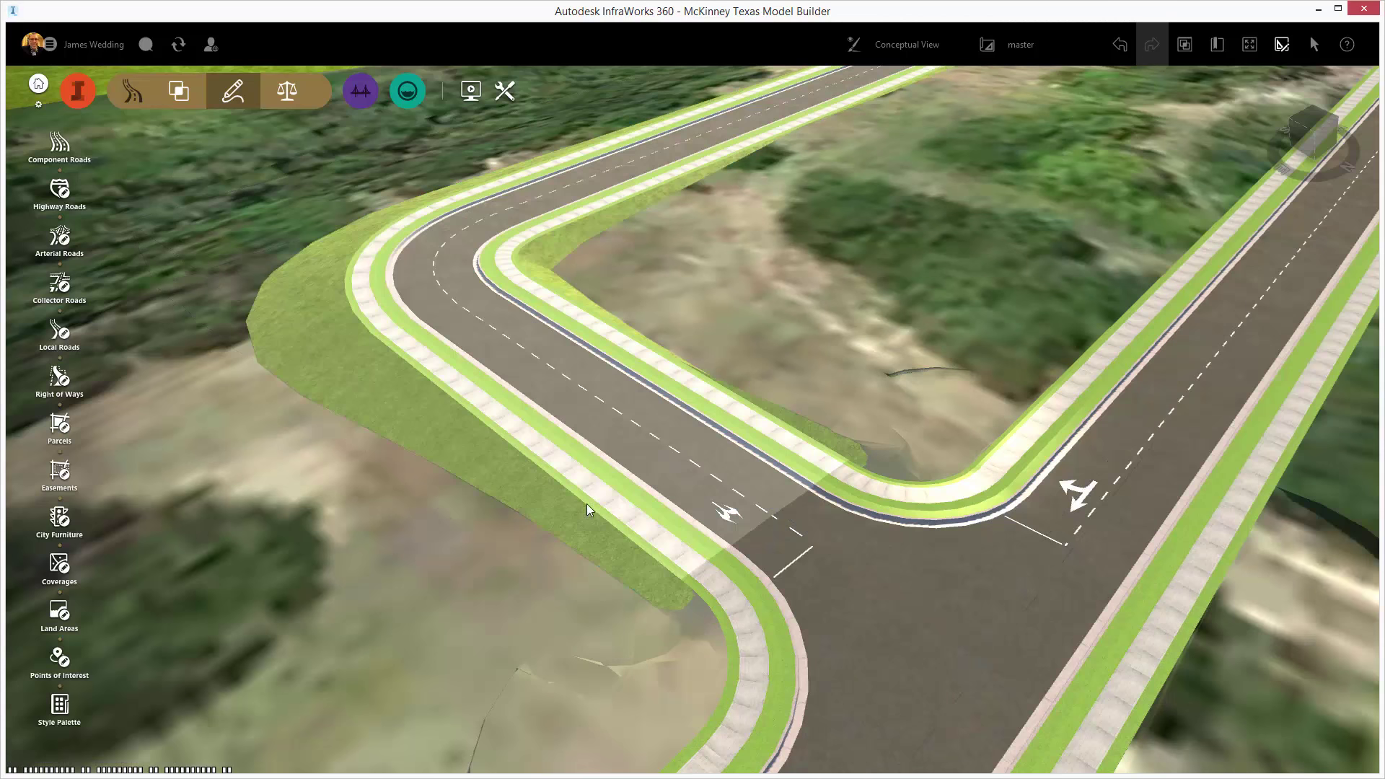
middle_click_drag(586, 504, 1008, 582)
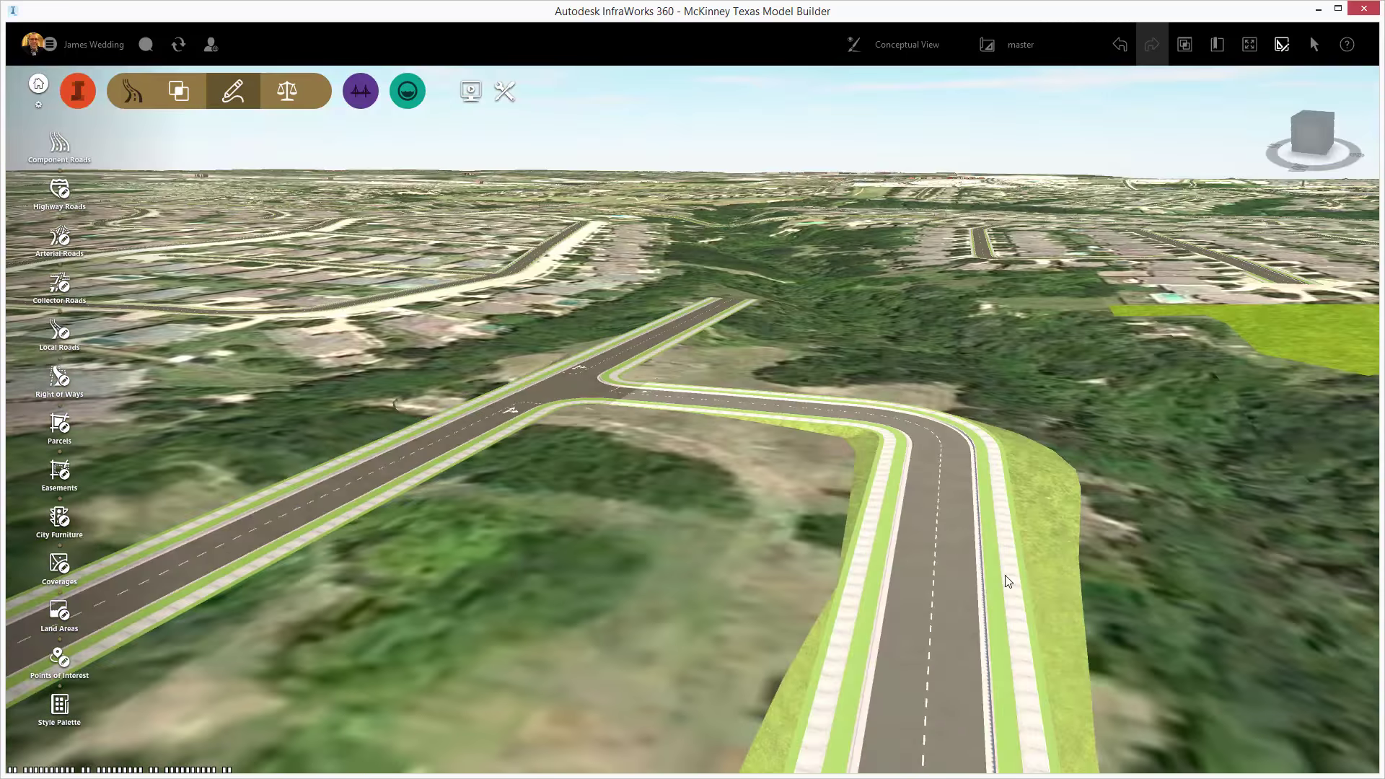
left_click(1007, 582)
middle_click_drag(941, 647, 797, 629)
In the road's profile, add a PVI near station 7+46.66 and lower it to 670.1 ft
right_click(530, 370)
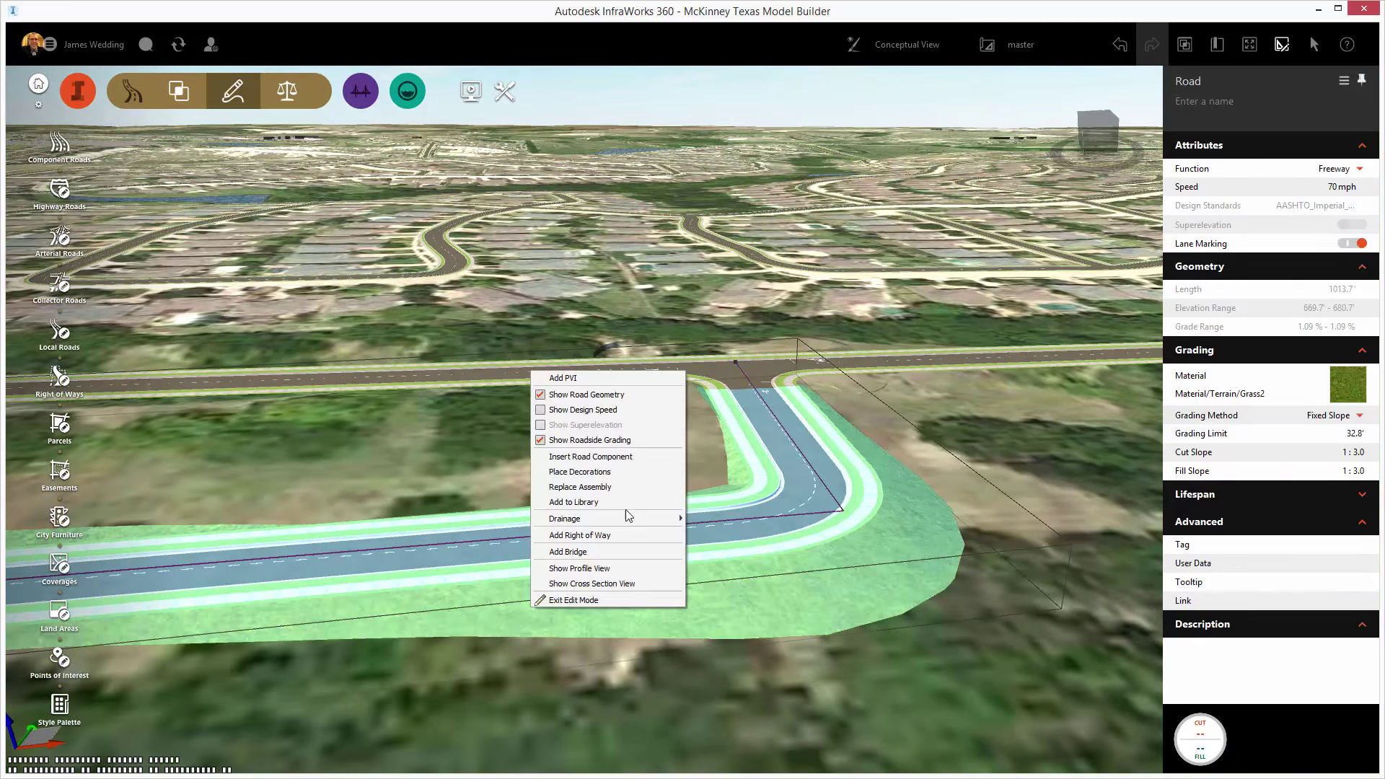
left_click(630, 569)
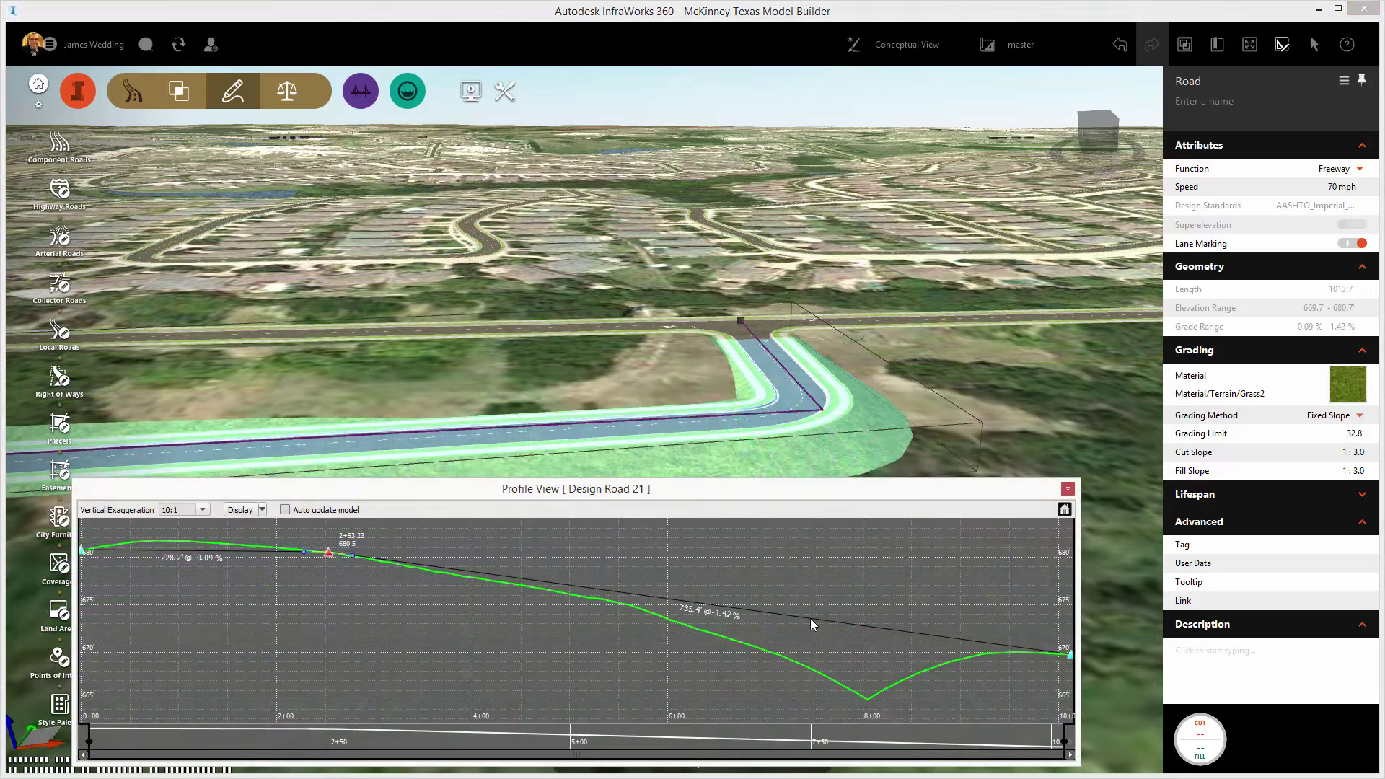
right_click(811, 621)
left_click(836, 612)
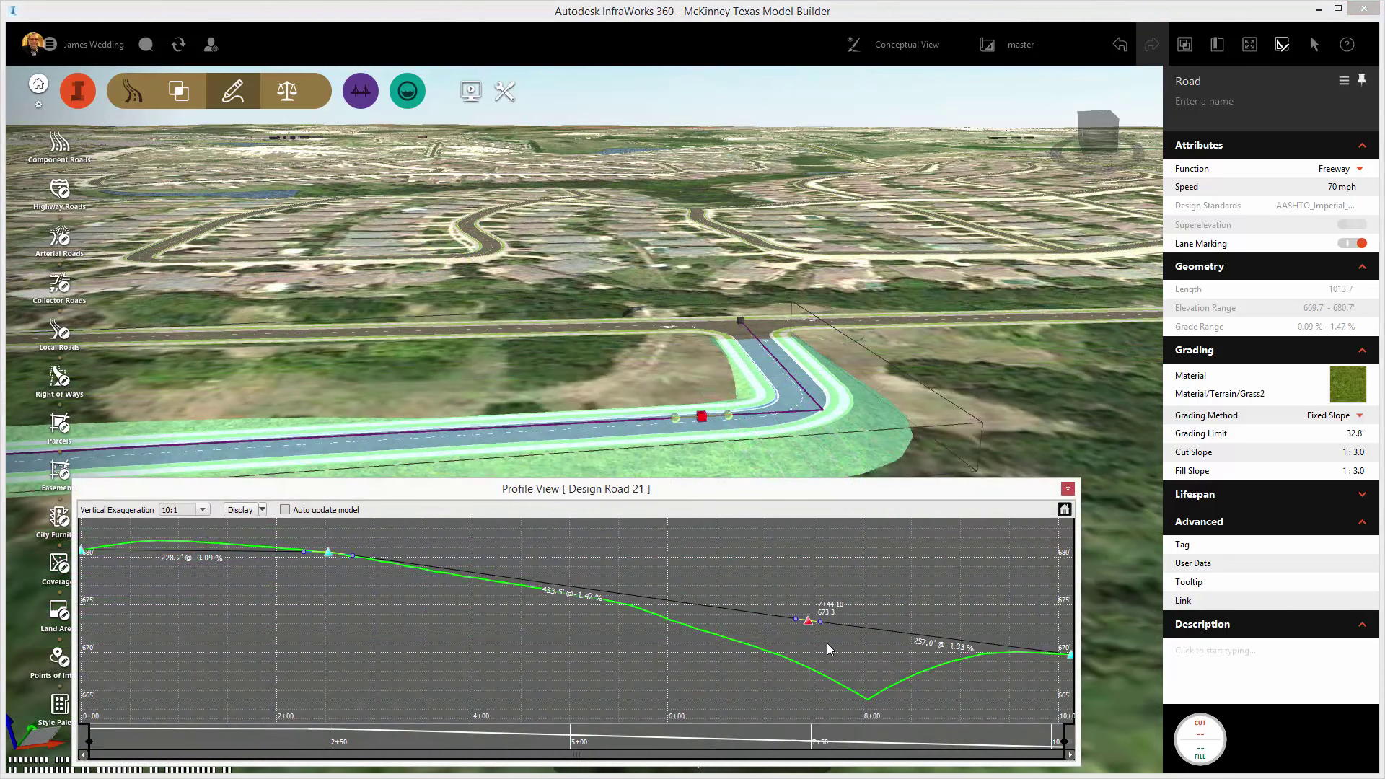
left_click_drag(808, 623, 810, 654)
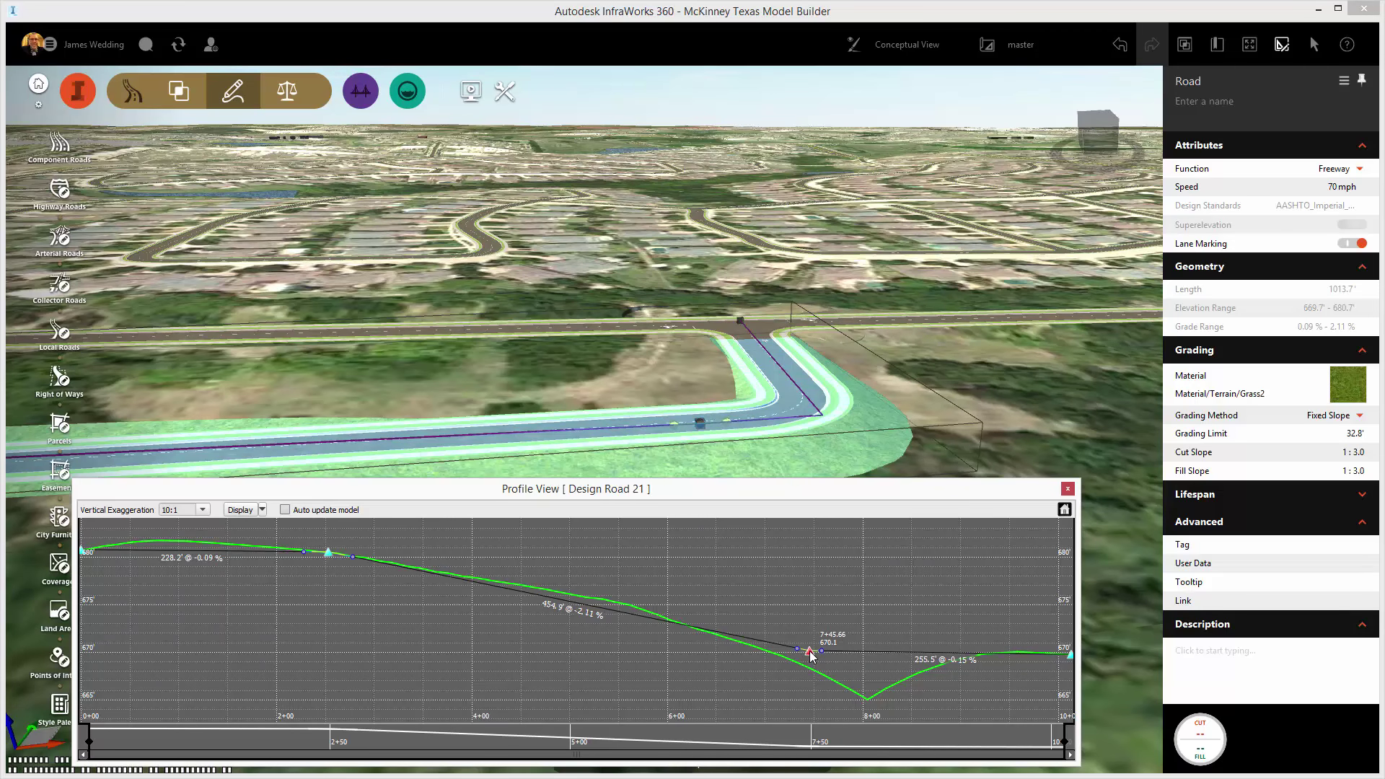
left_click(779, 459)
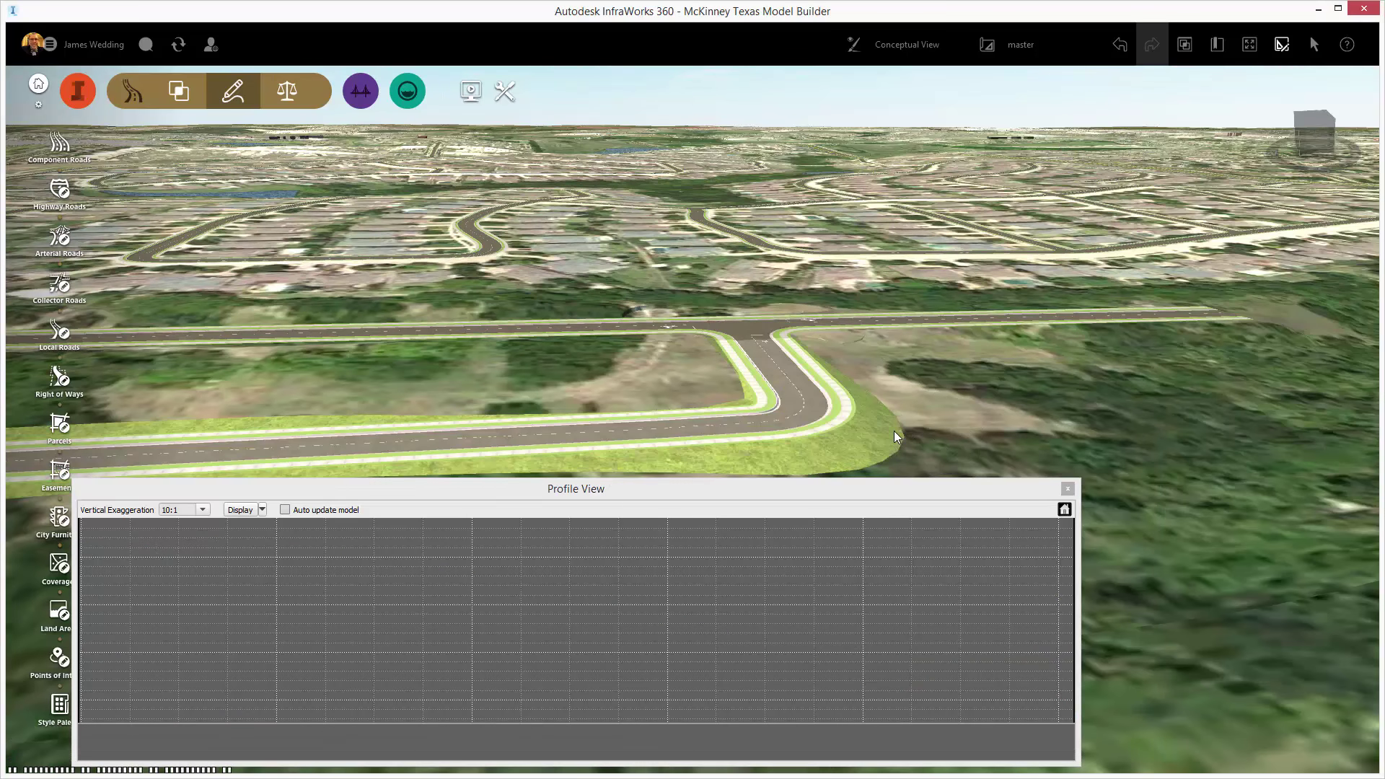
Place Fire Hydrant - Red decorations along the road's right edge
scroll(803, 440, "up", 3)
scroll(549, 413, "up", 3)
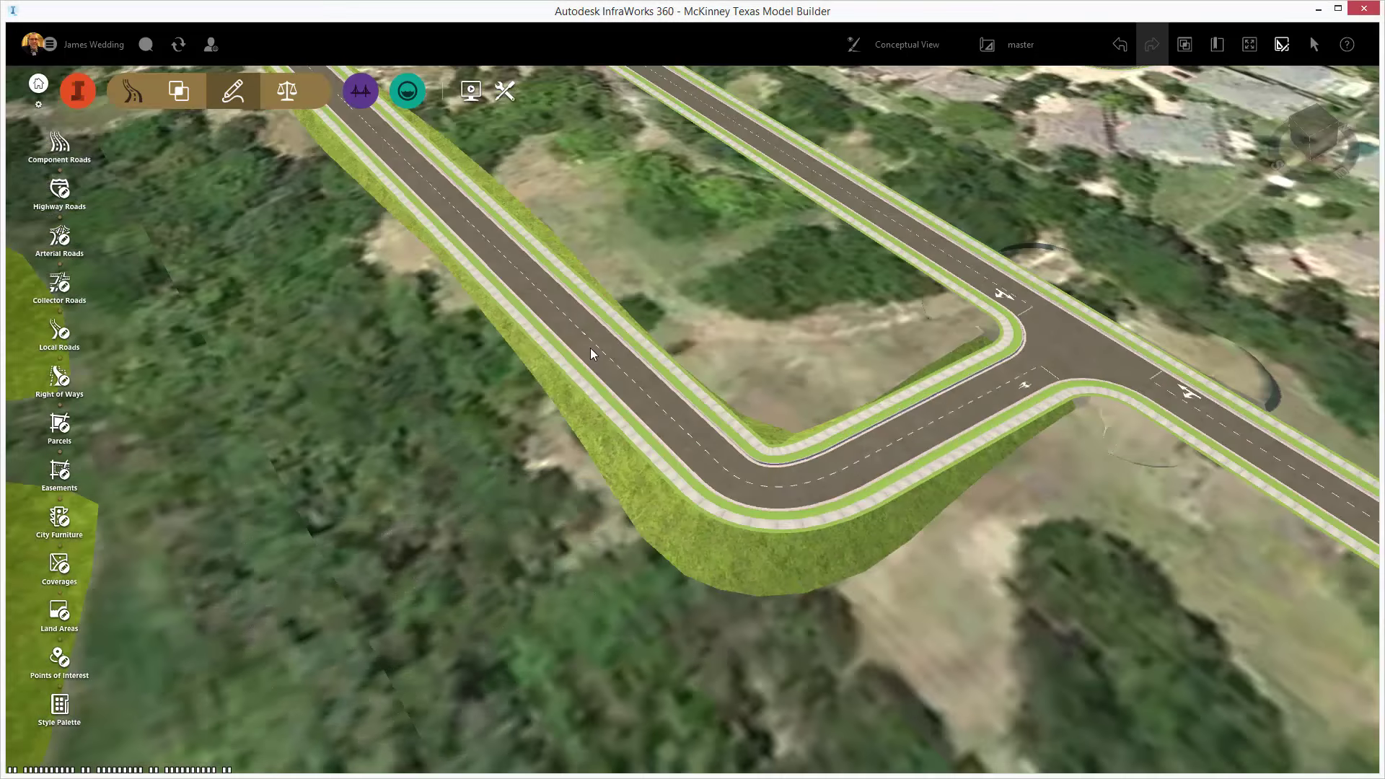
scroll(448, 677, "up", 3)
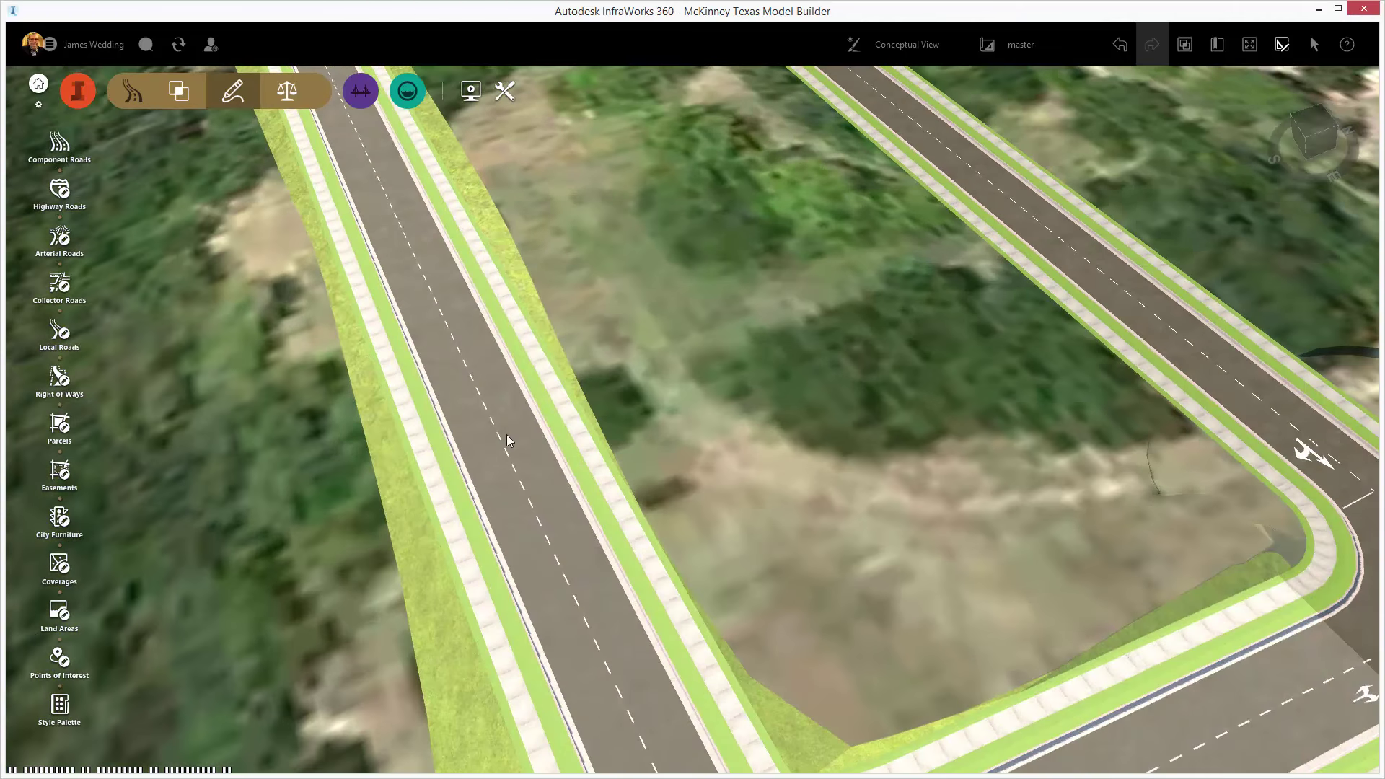
left_click(506, 438)
scroll(556, 382, "up", 4)
right_click(557, 382)
left_click(643, 468)
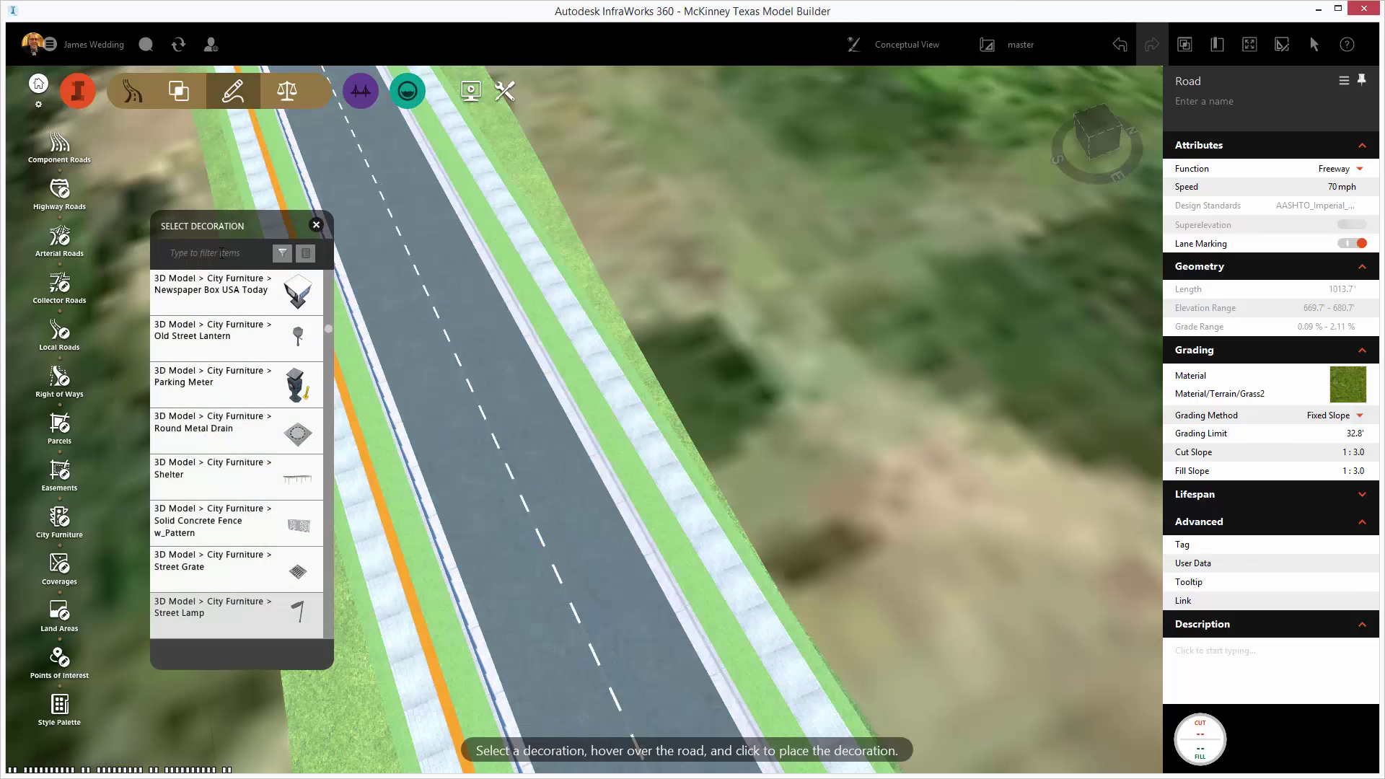
type("fir")
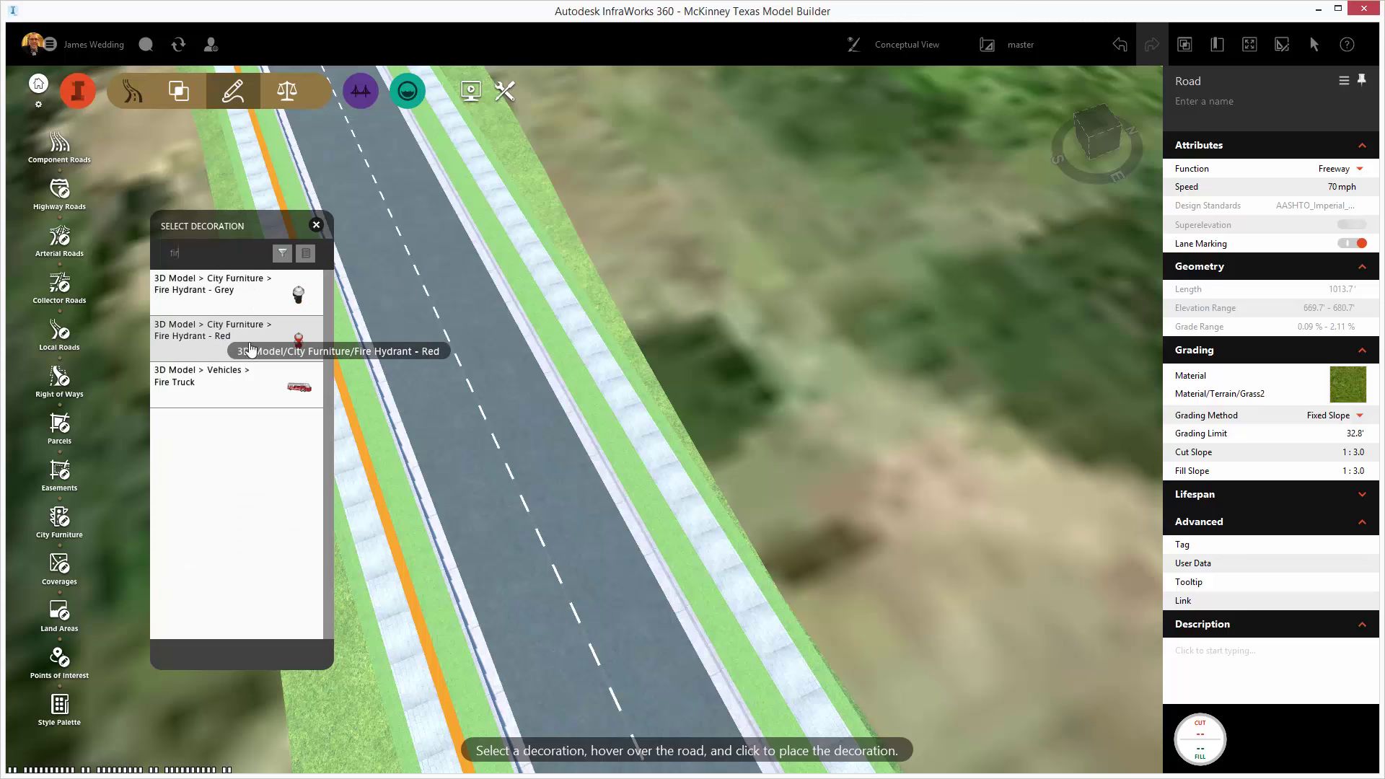
left_click(250, 350)
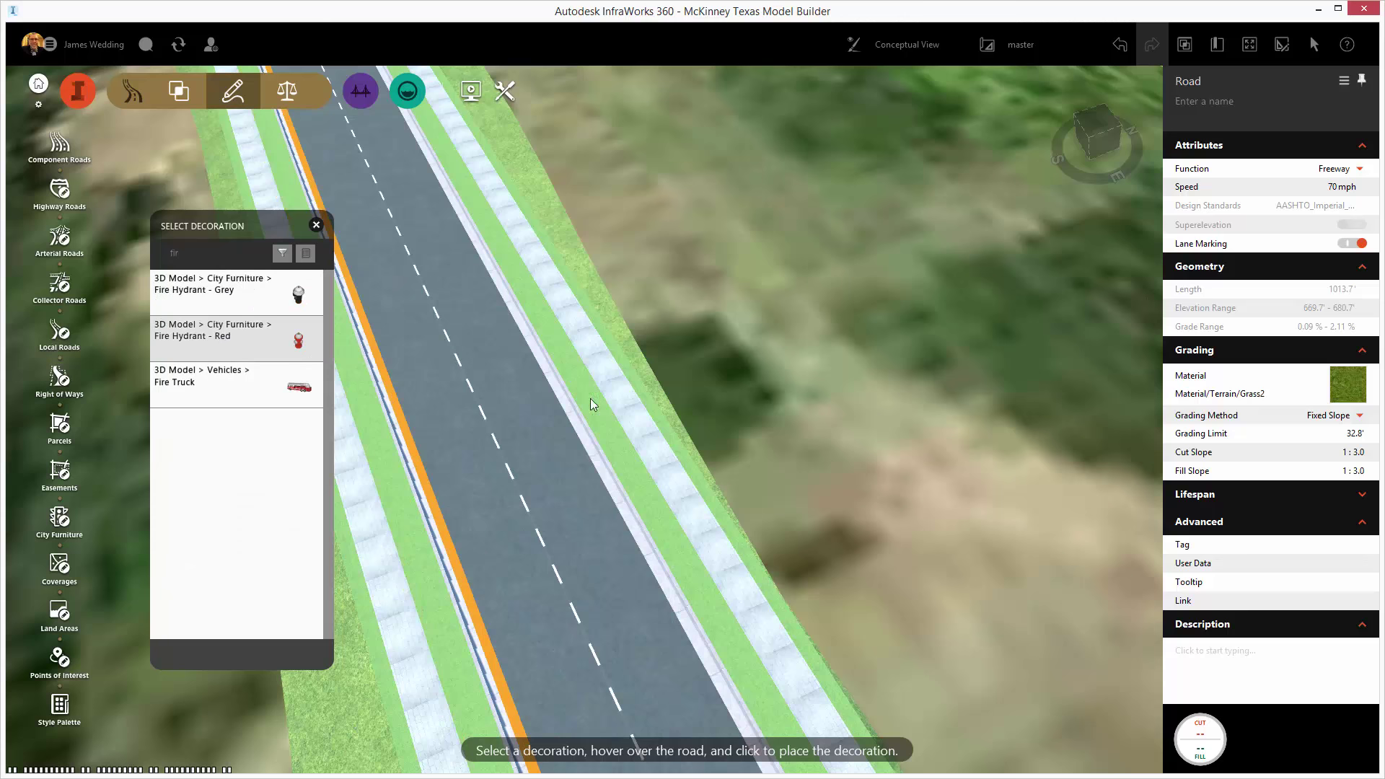
left_click(620, 462)
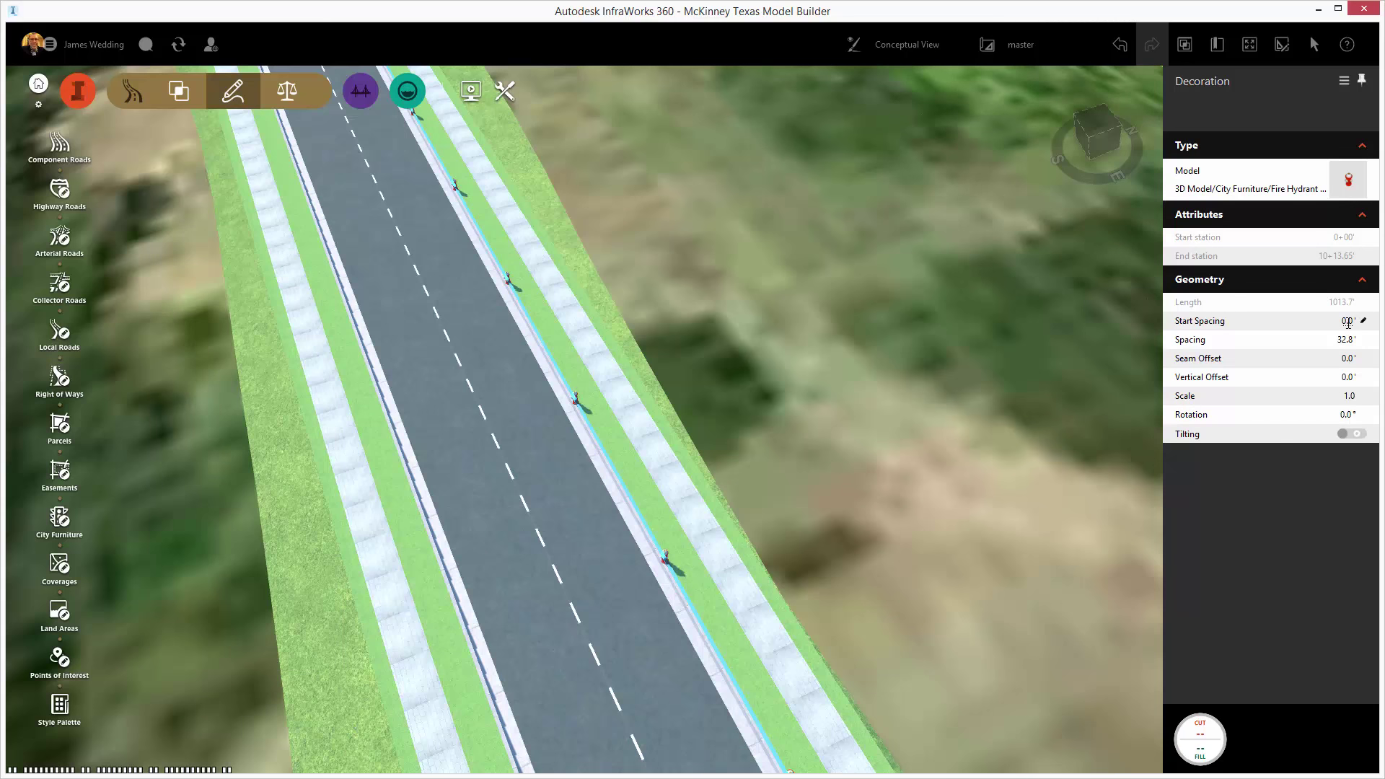
Set the hydrant decoration spacing to 500 ft
left_click(1347, 321)
left_click(1345, 339)
type("500")
left_click(1352, 359)
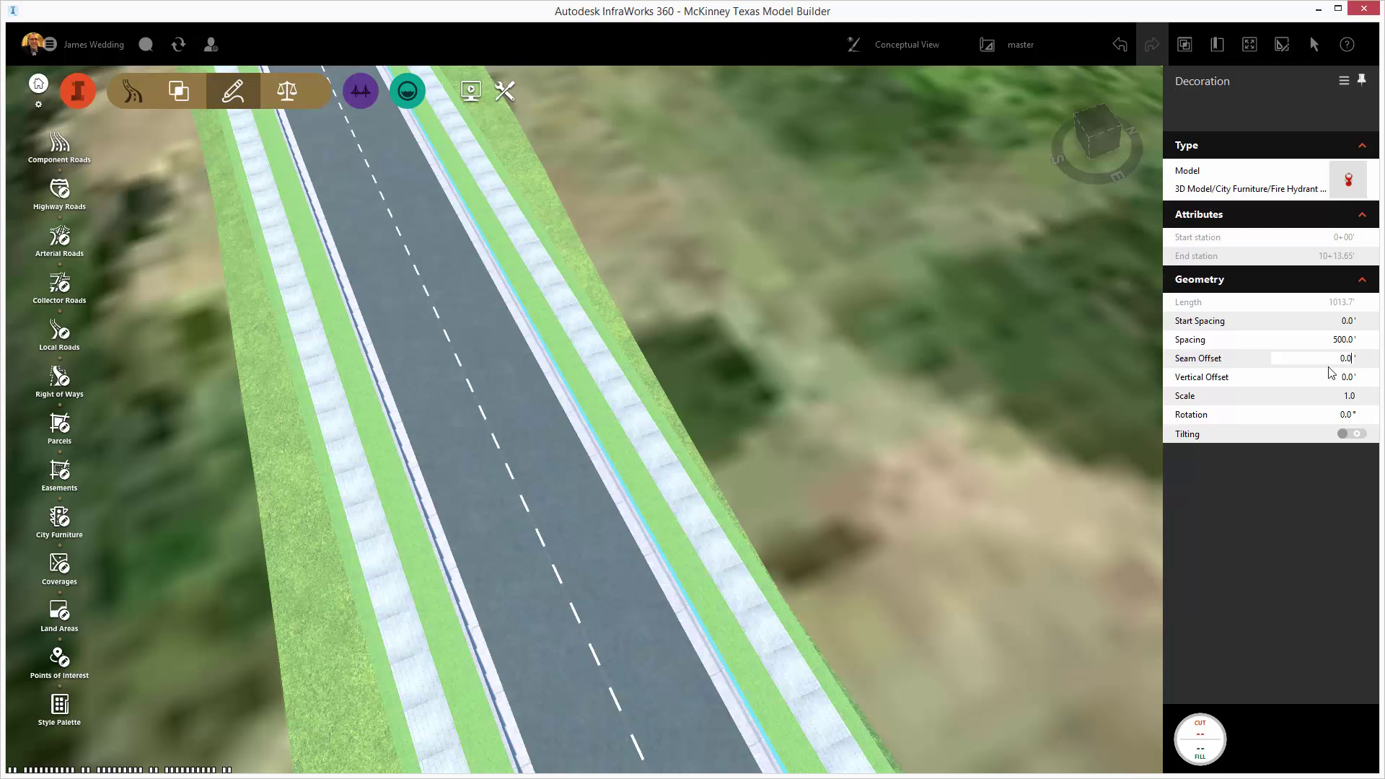
left_click_drag(649, 266, 660, 332)
scroll(676, 587, "up", 3)
scroll(698, 508, "up", 2)
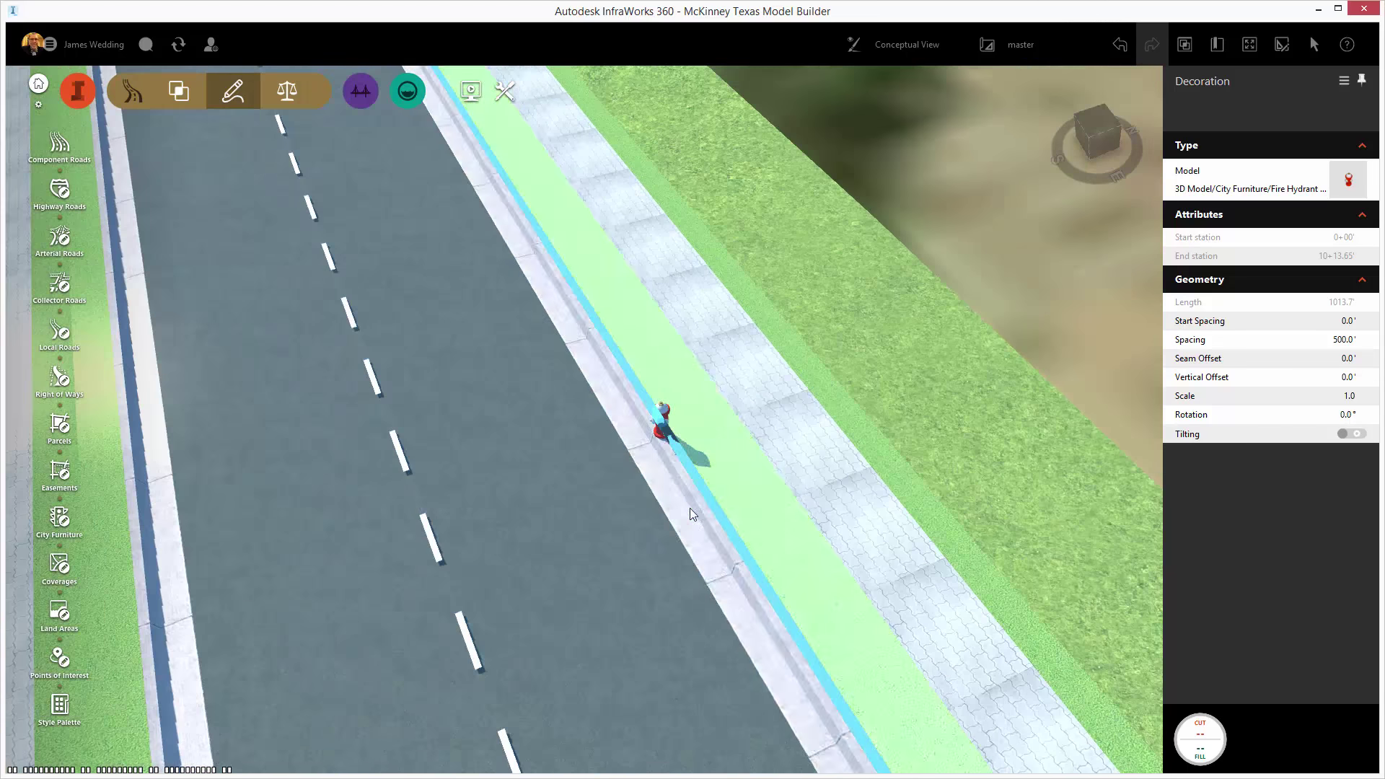
mouse_move(696, 514)
left_mouse_down()
mouse_move(751, 485)
mouse_move(1289, 442)
left_mouse_up()
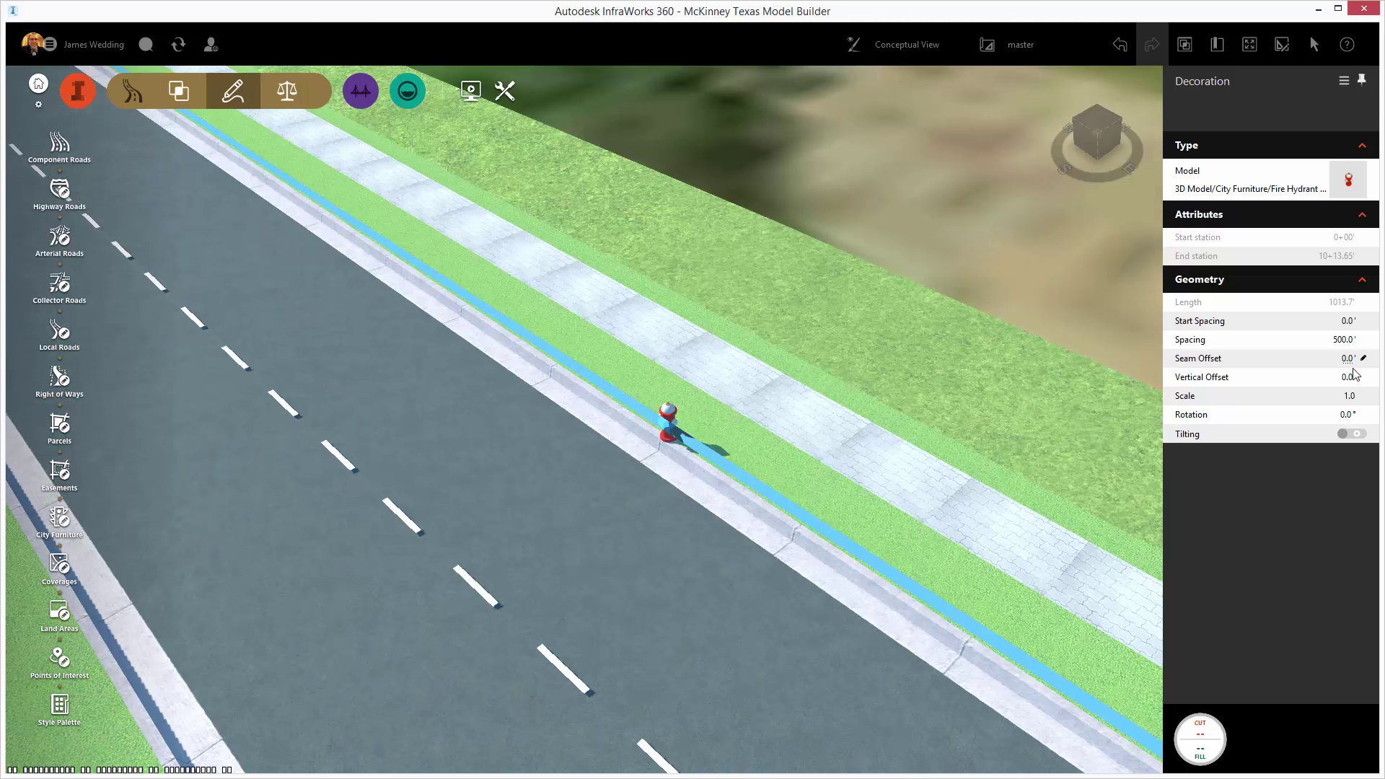
Give the hydrants a -2.0 ft seam offset and toggle Tilting
left_click(1348, 359)
type("2.0")
key("Return")
left_click(1345, 359)
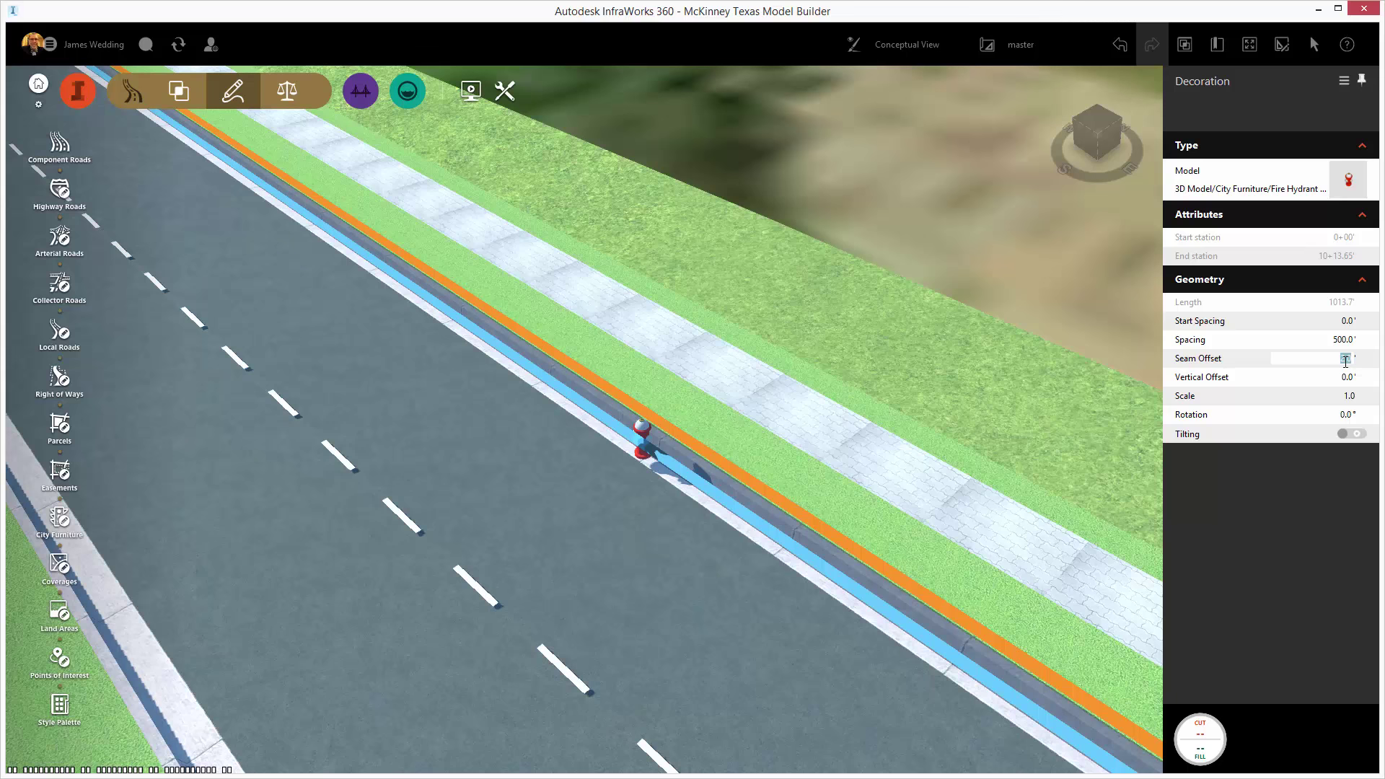
key("BackSpace")
type("-2.0")
key("Return")
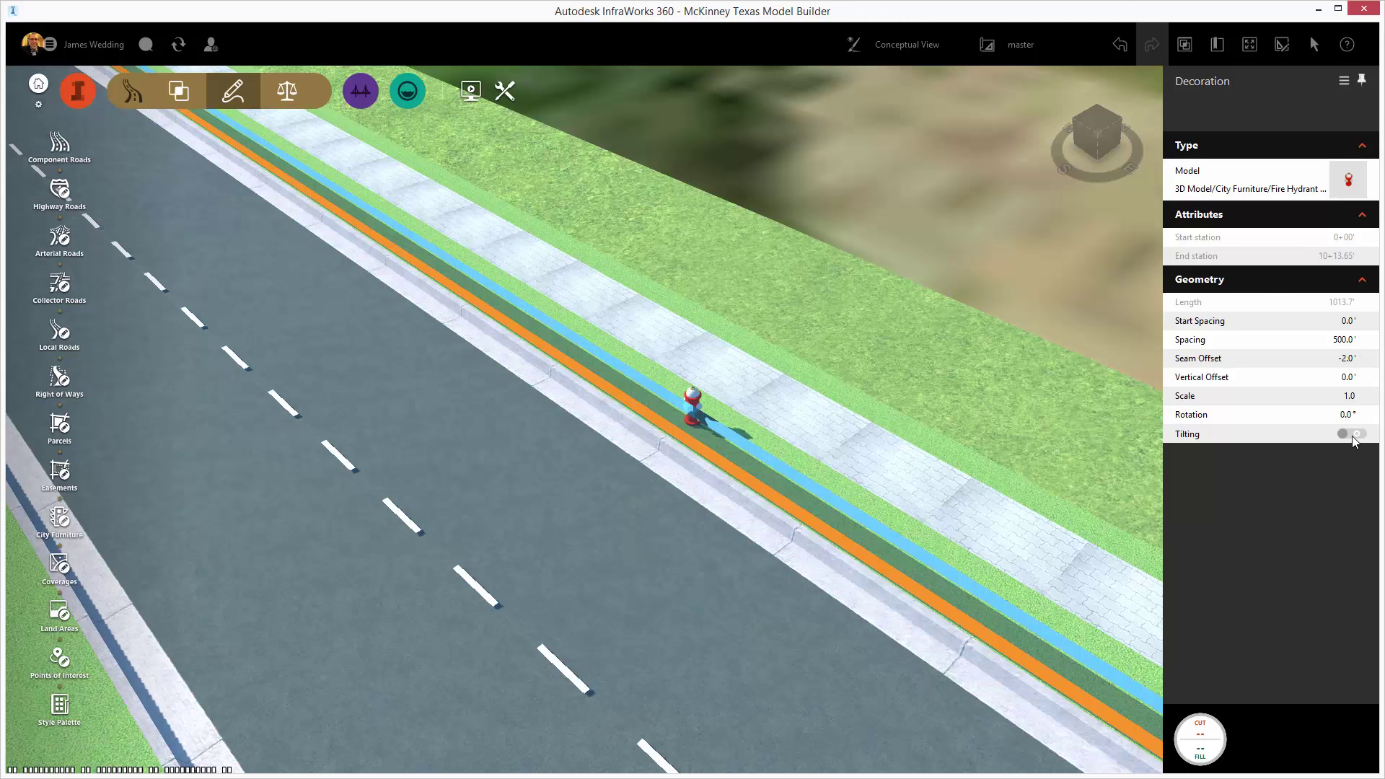
left_click(1354, 435)
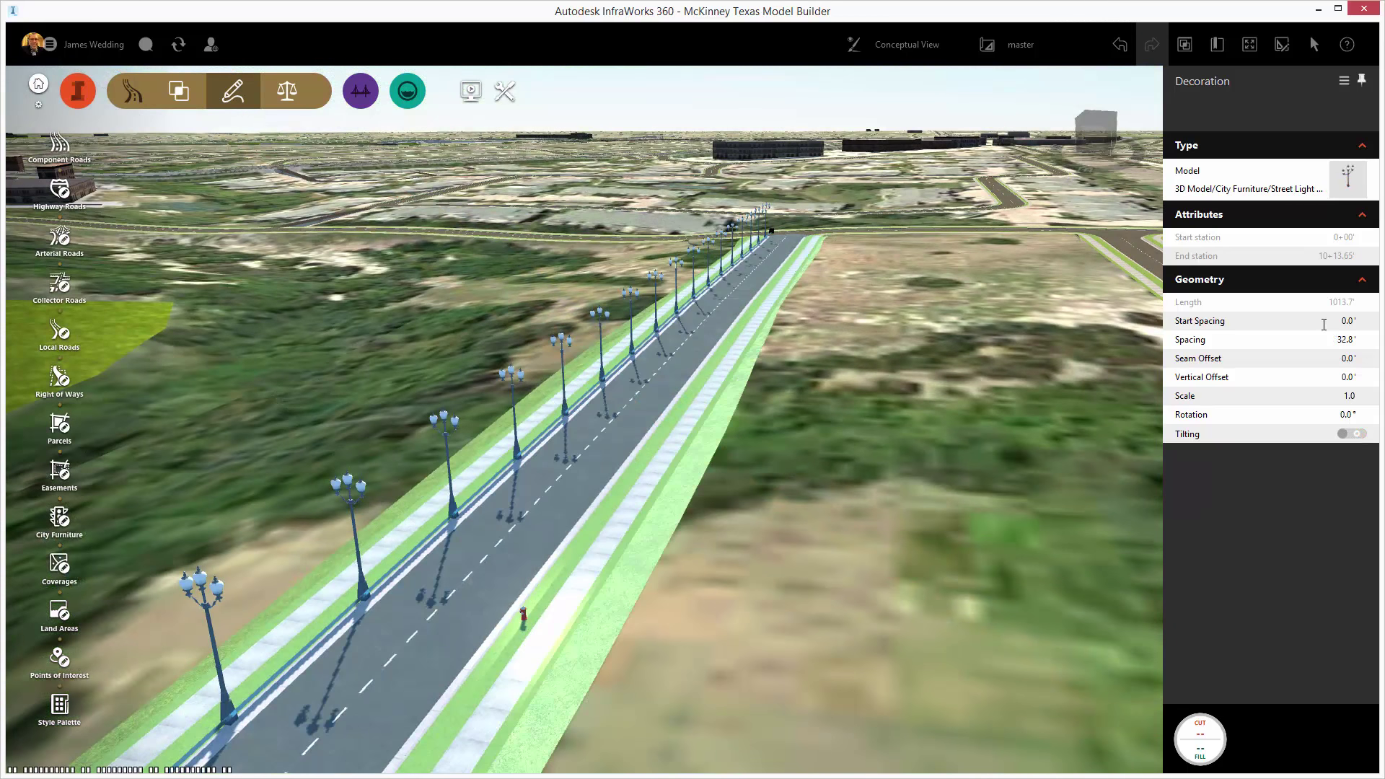
Set the street lamps to 250 ft spacing, 25 ft start spacing and 2.0 ft seam offset
left_click(1334, 340)
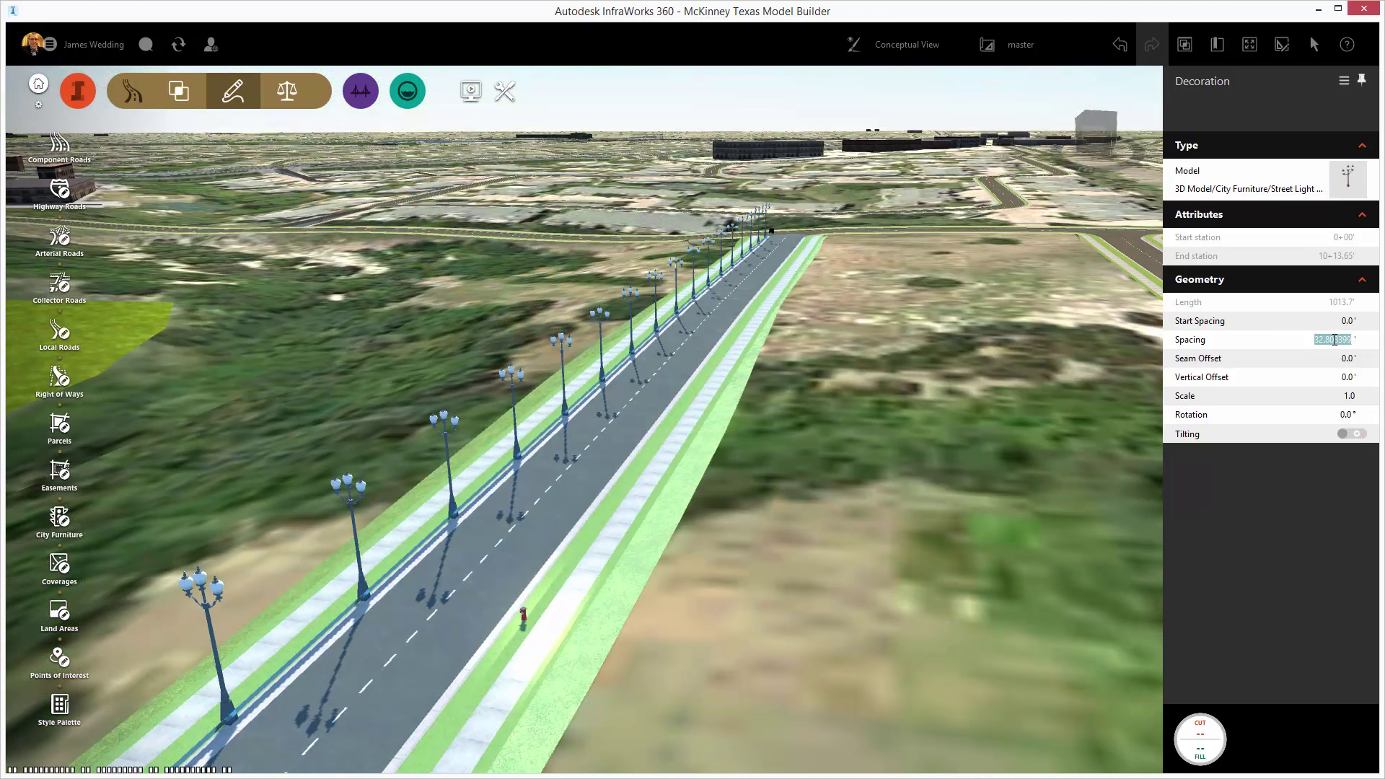
type("50")
key("Return")
scroll(469, 535, "up", 3)
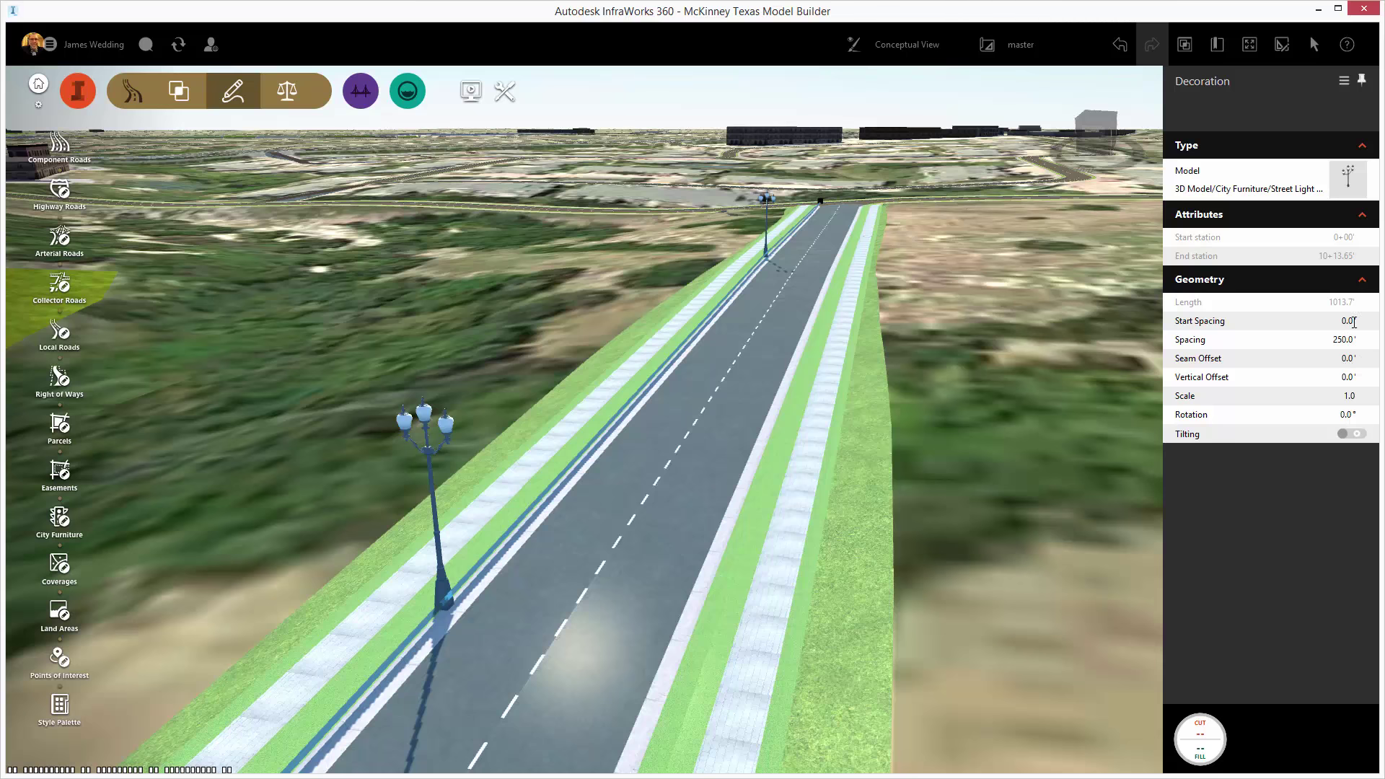
left_click(1347, 321)
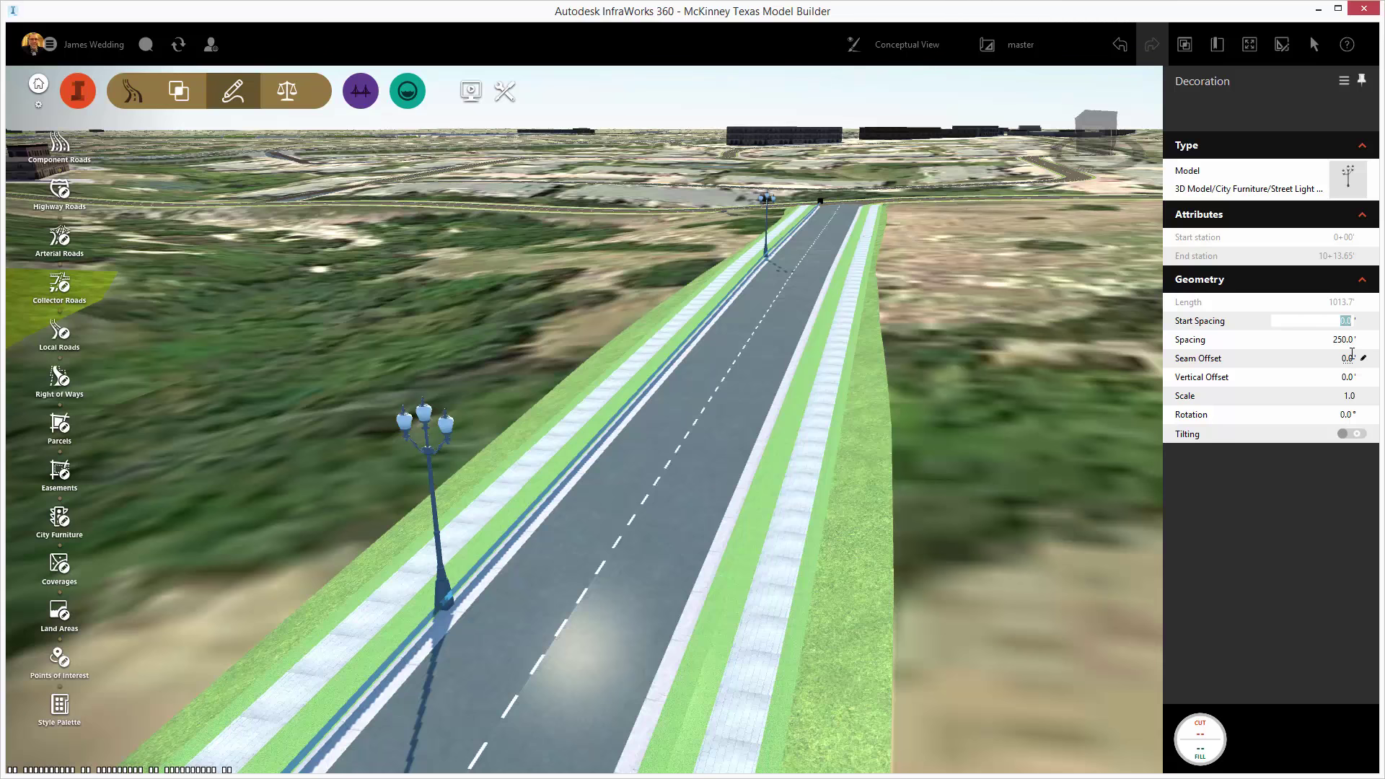
type("25")
key("Return")
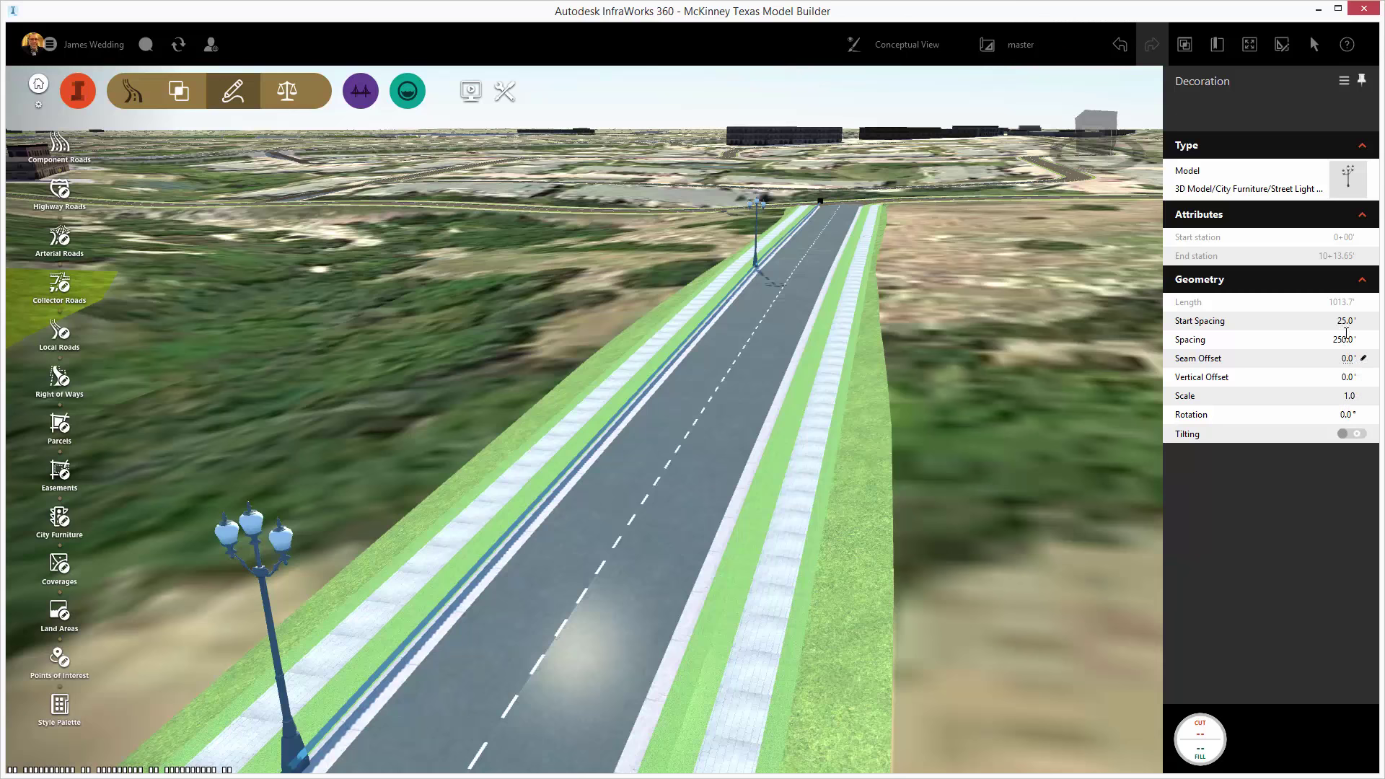
left_click(1345, 358)
type("2.0")
key("Return")
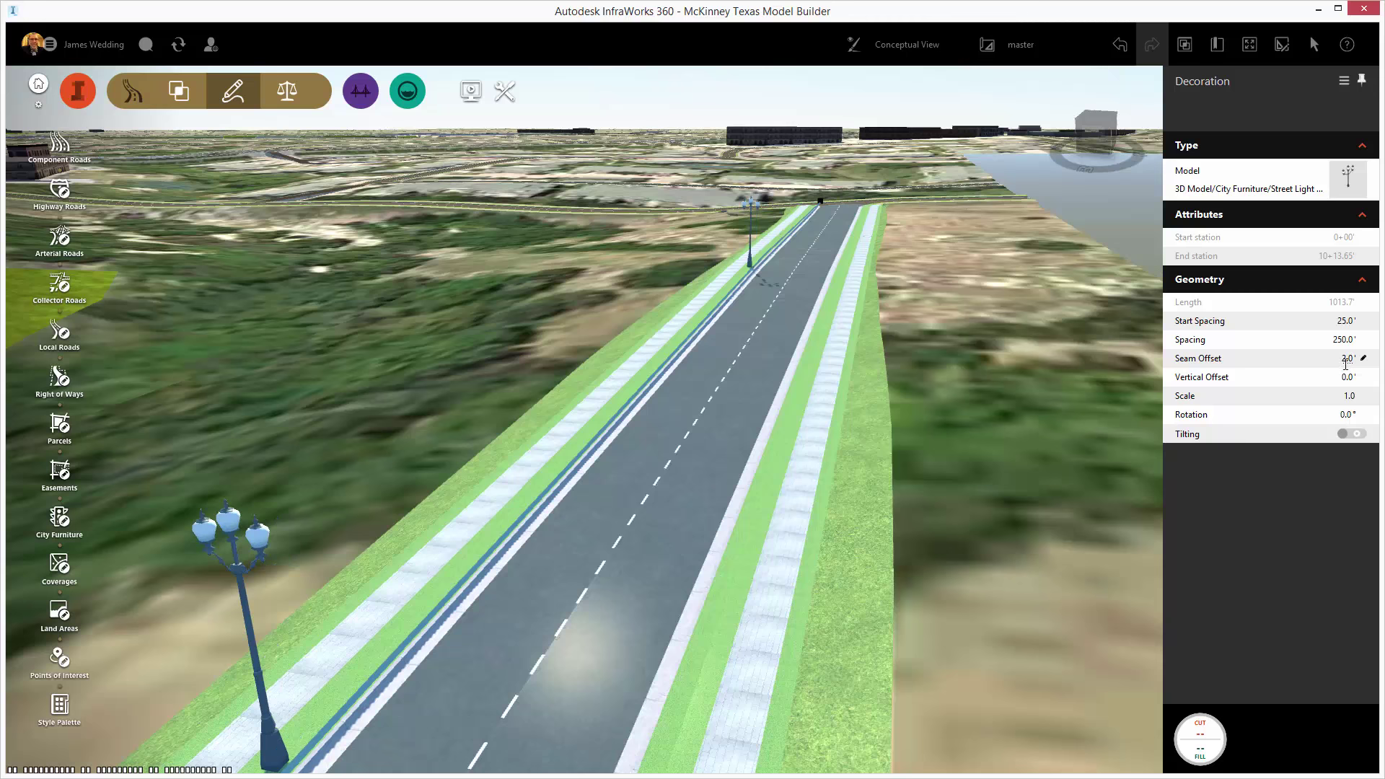